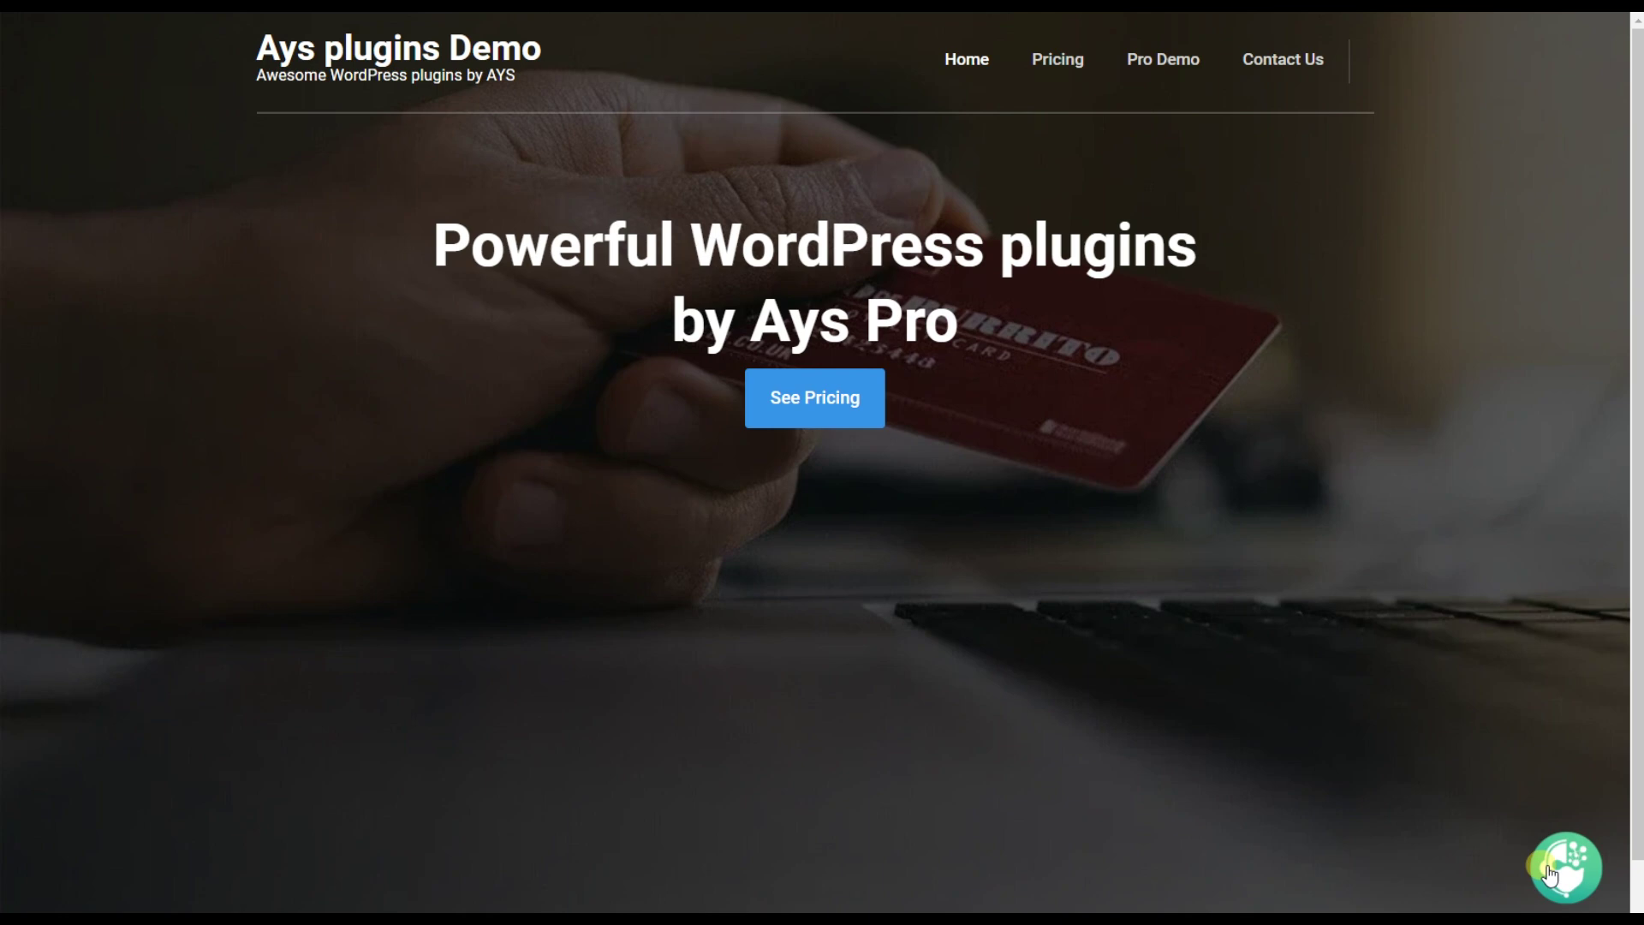
Ask the chat assistant 'What can be the use case of ChatGPT?'
left_click(1571, 882)
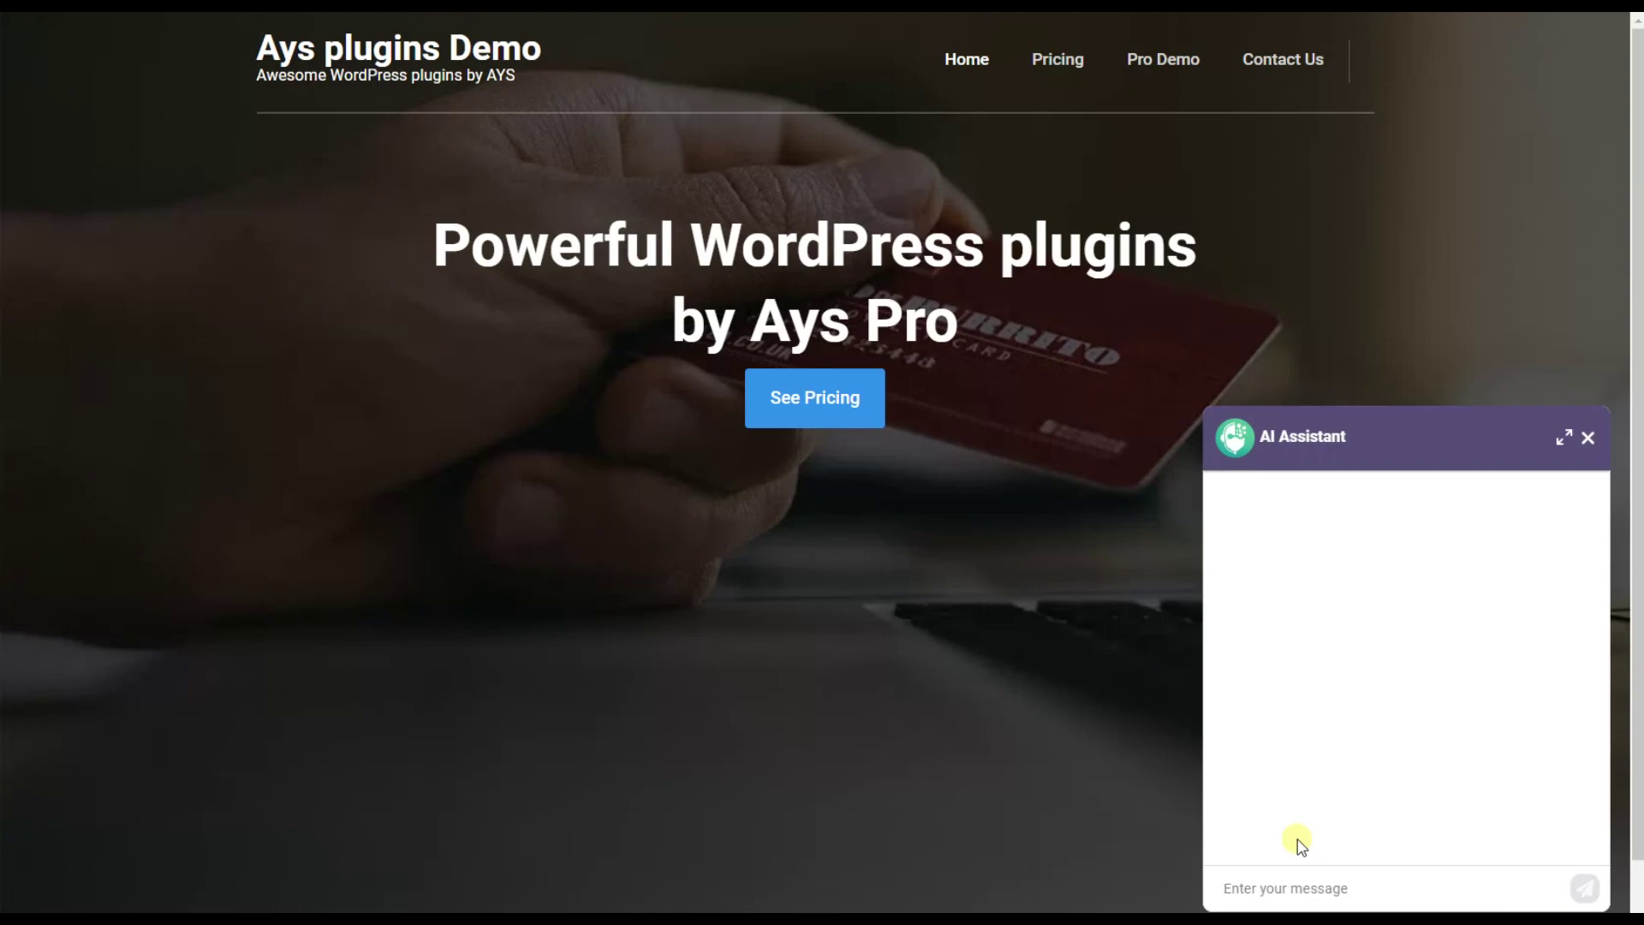
type("What can be the use case of ChatGPT?")
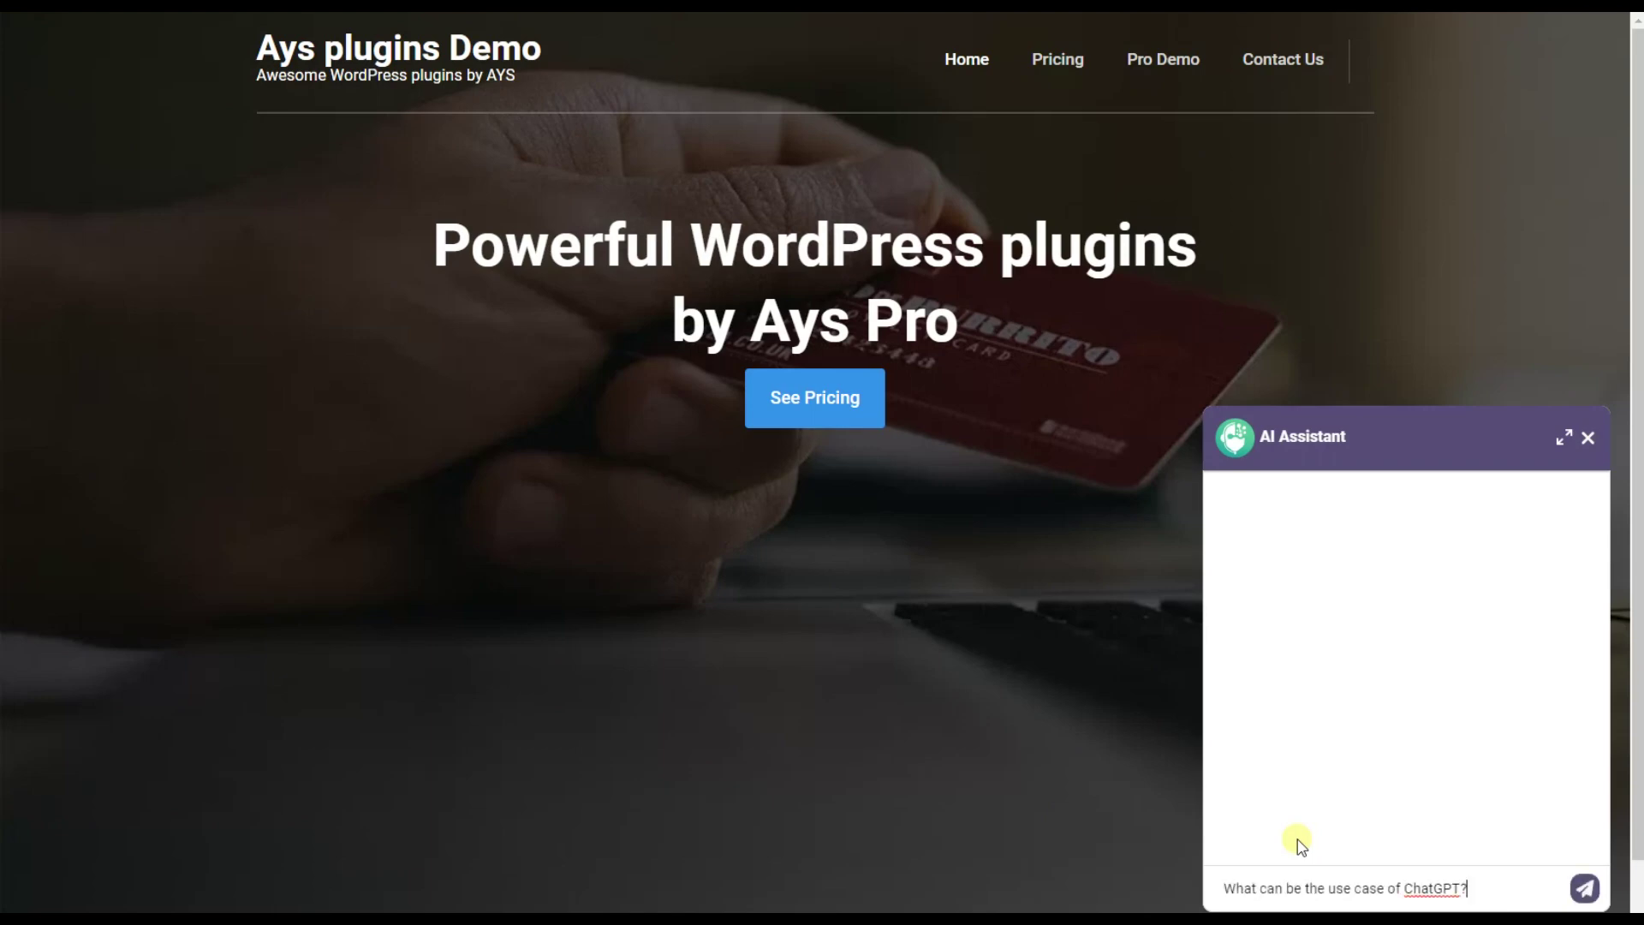
key("Return")
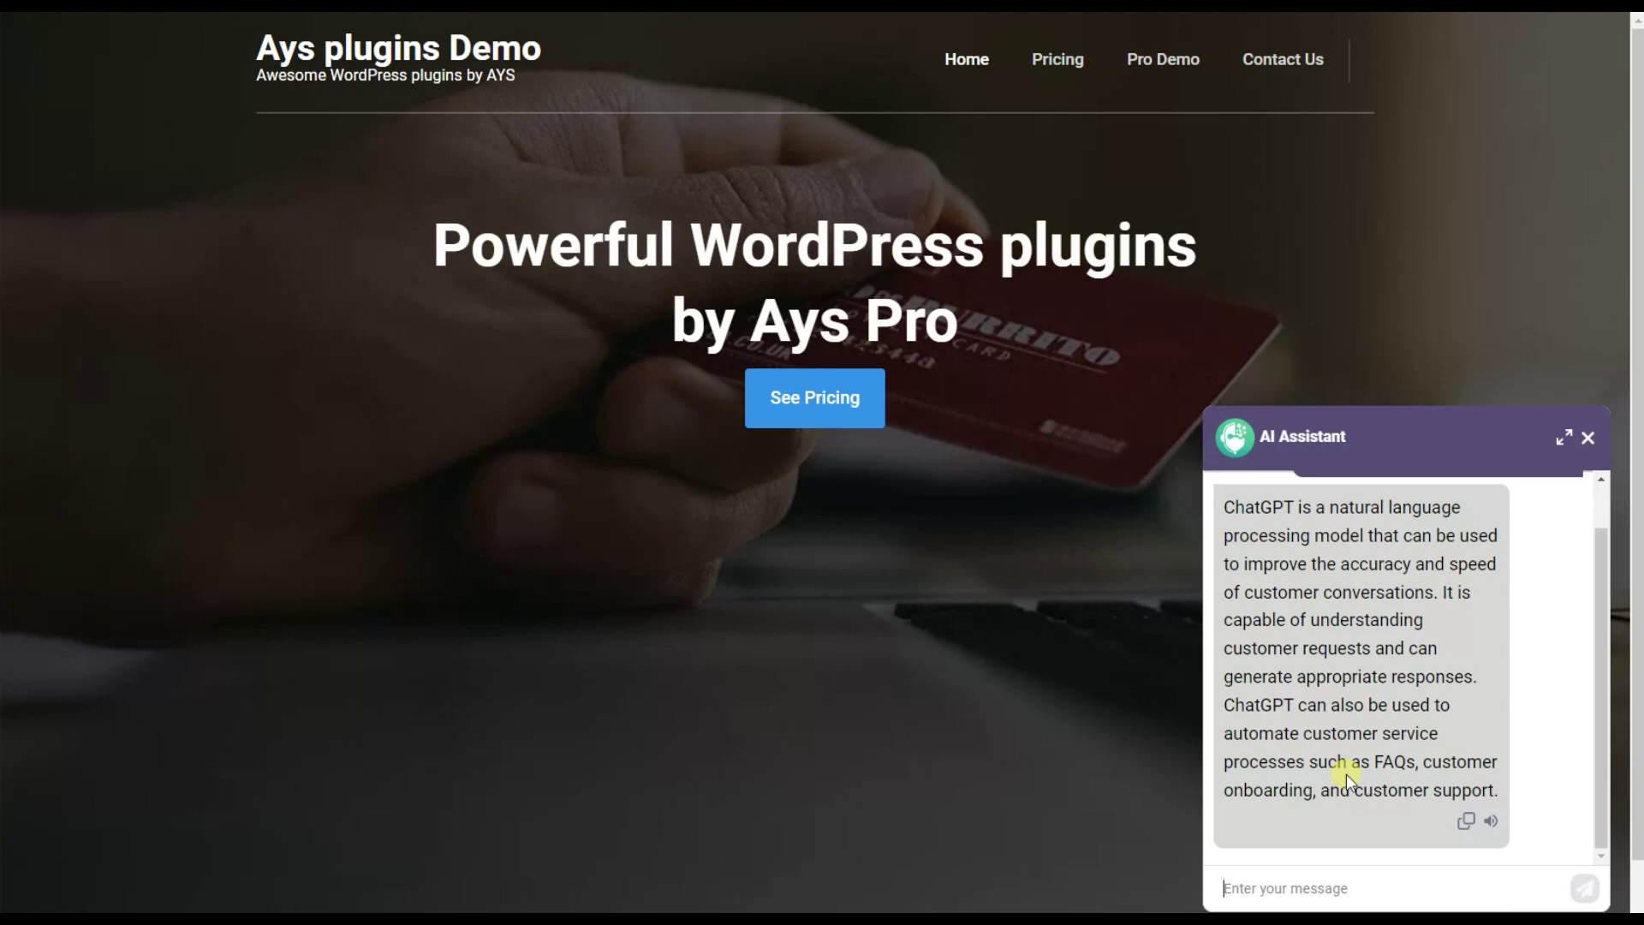
Send 'Marketing strategy for boosting sales' to the assistant and scroll through its reply
type("Mar")
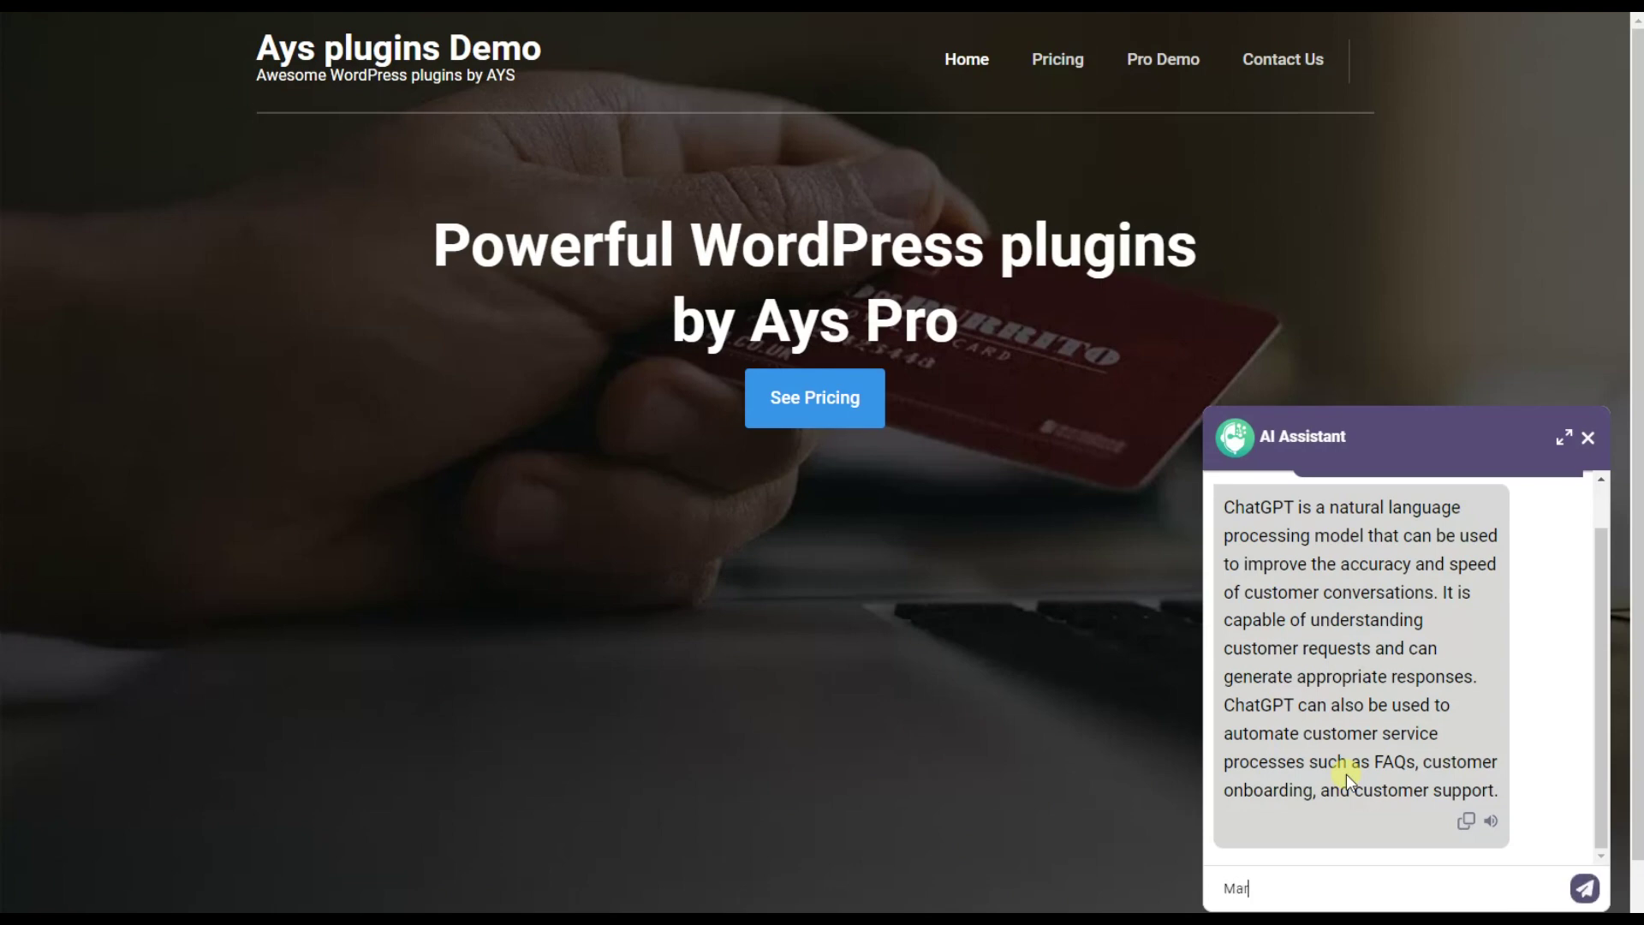
type("keting strategy for boo")
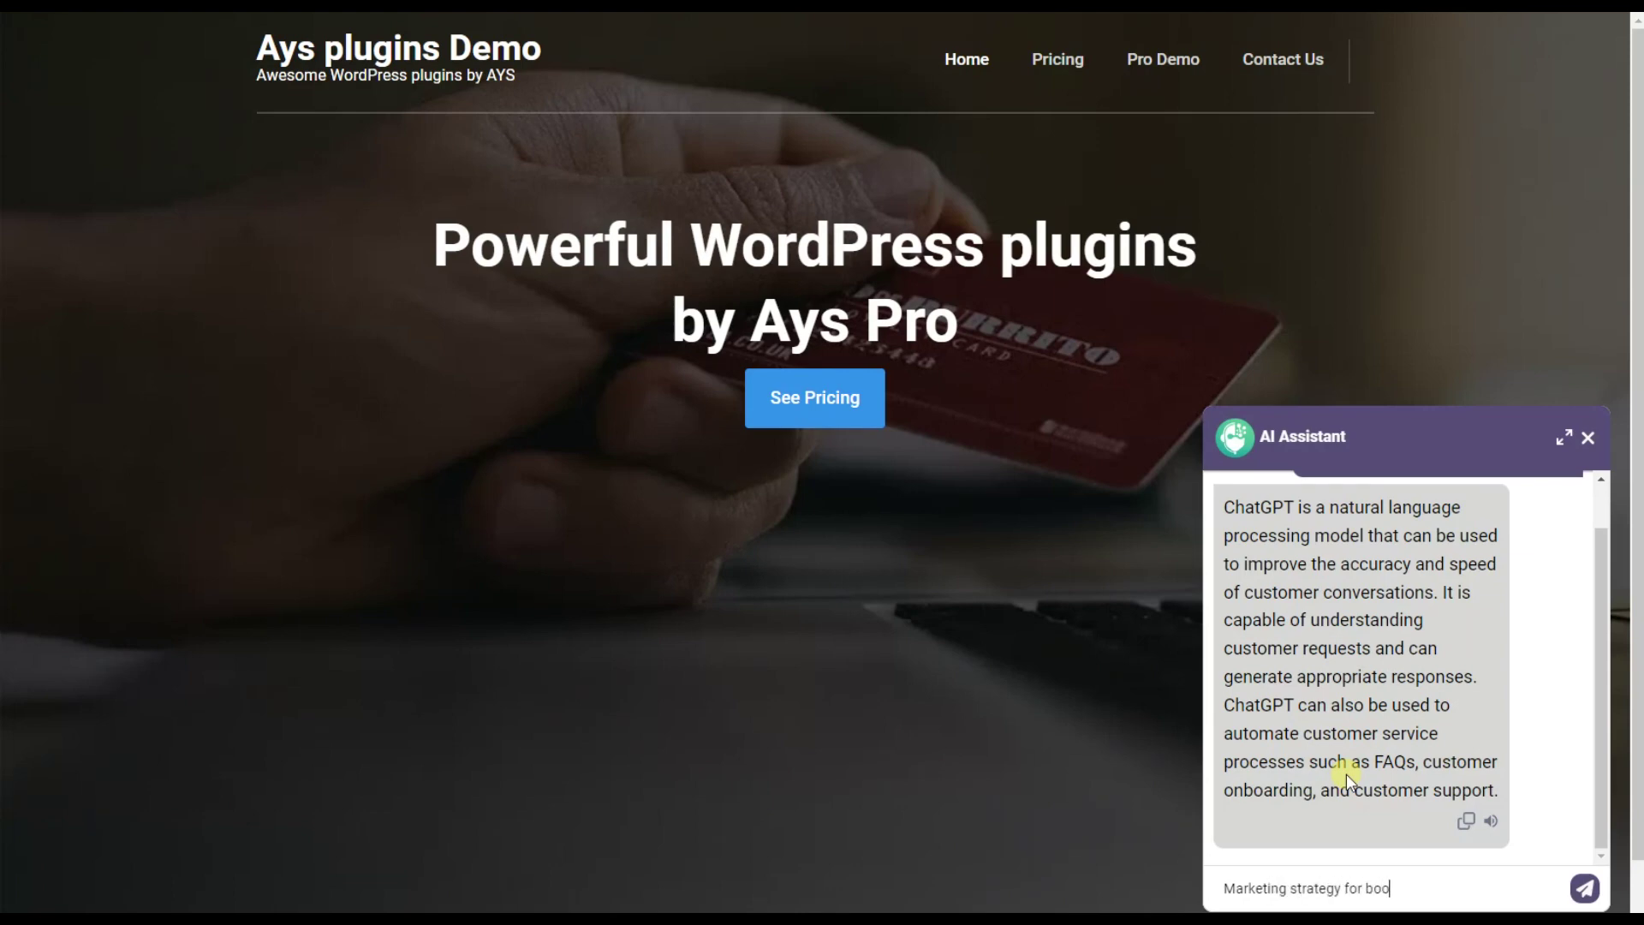
type("sting sales")
key("Return")
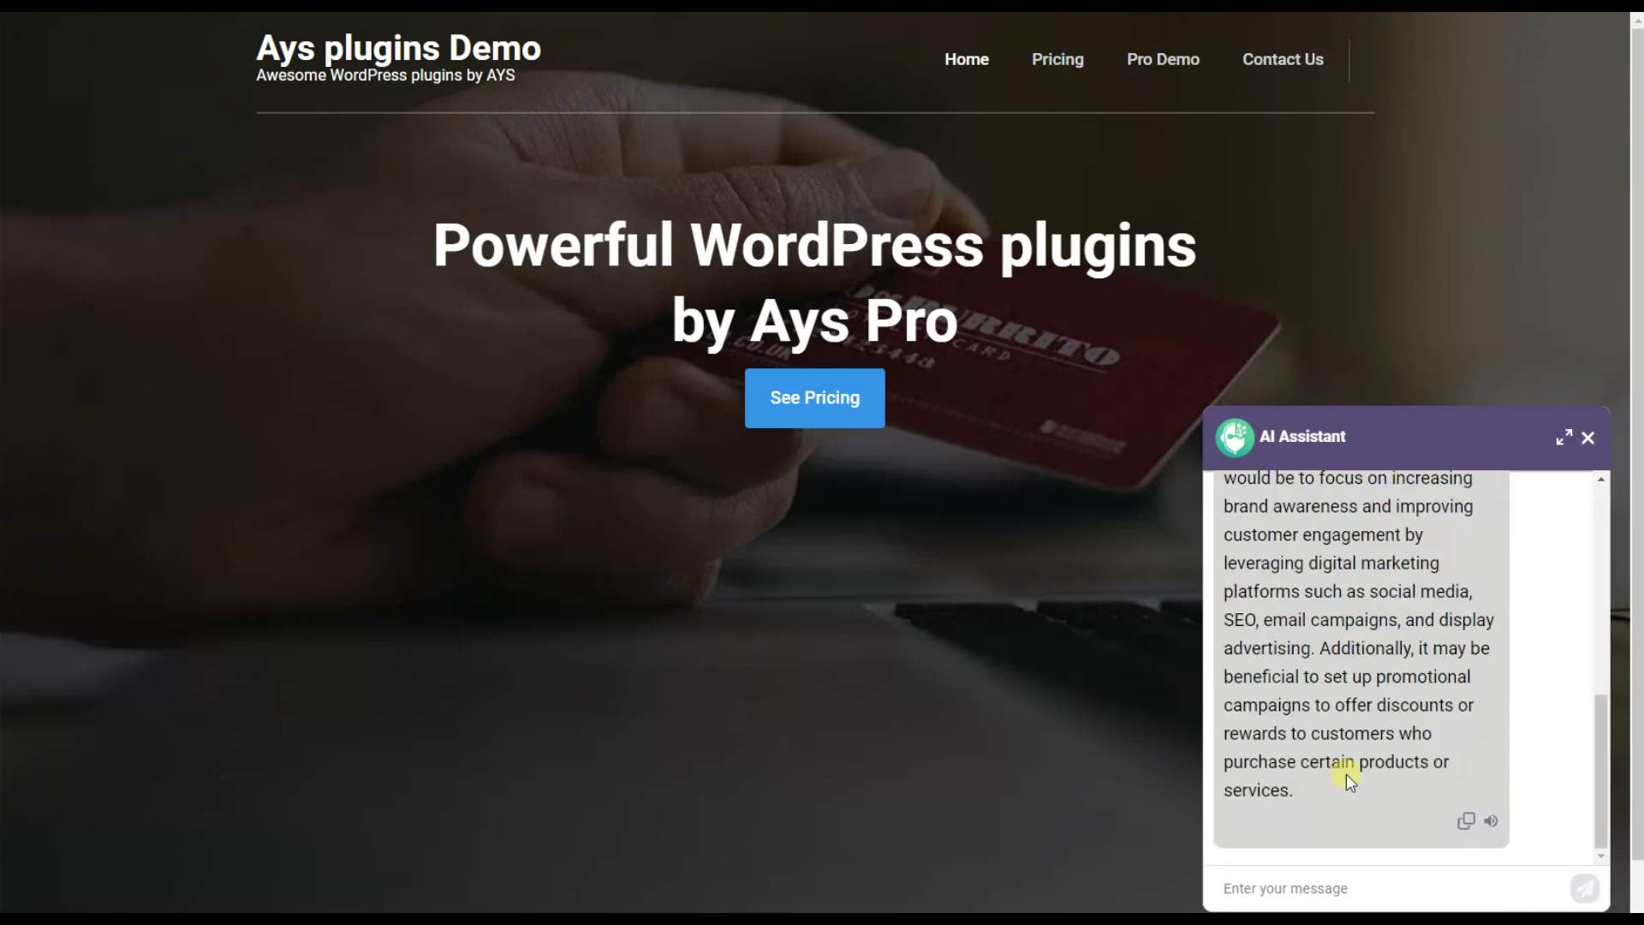
scroll(1347, 774, "up", 1)
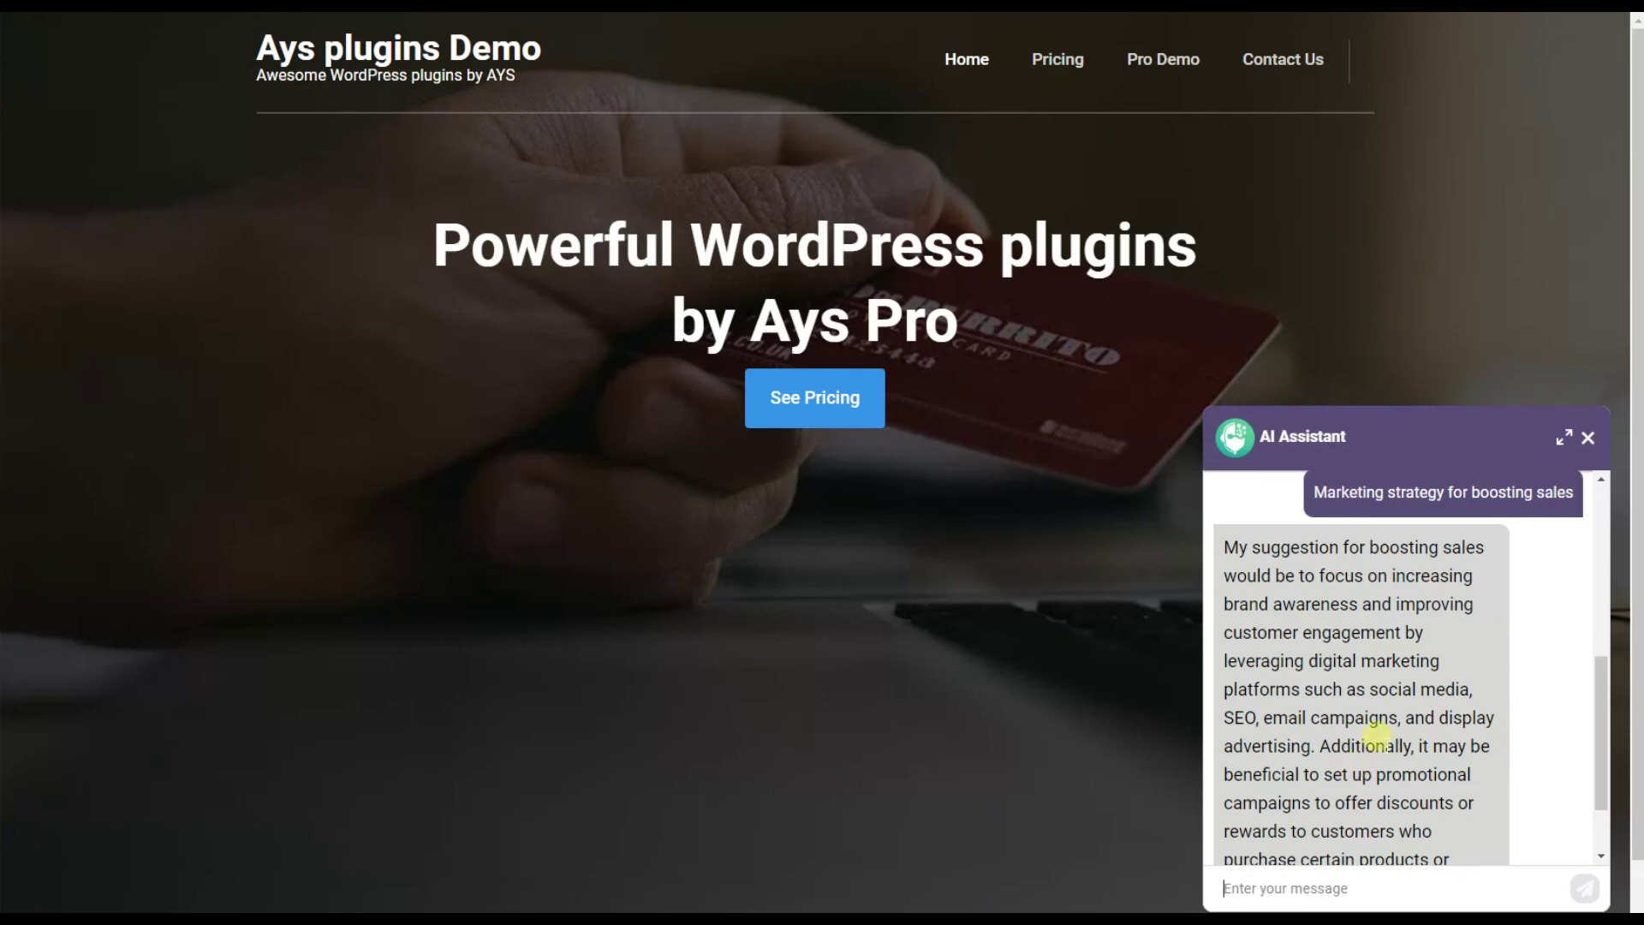
scroll(1381, 740, "down", 1)
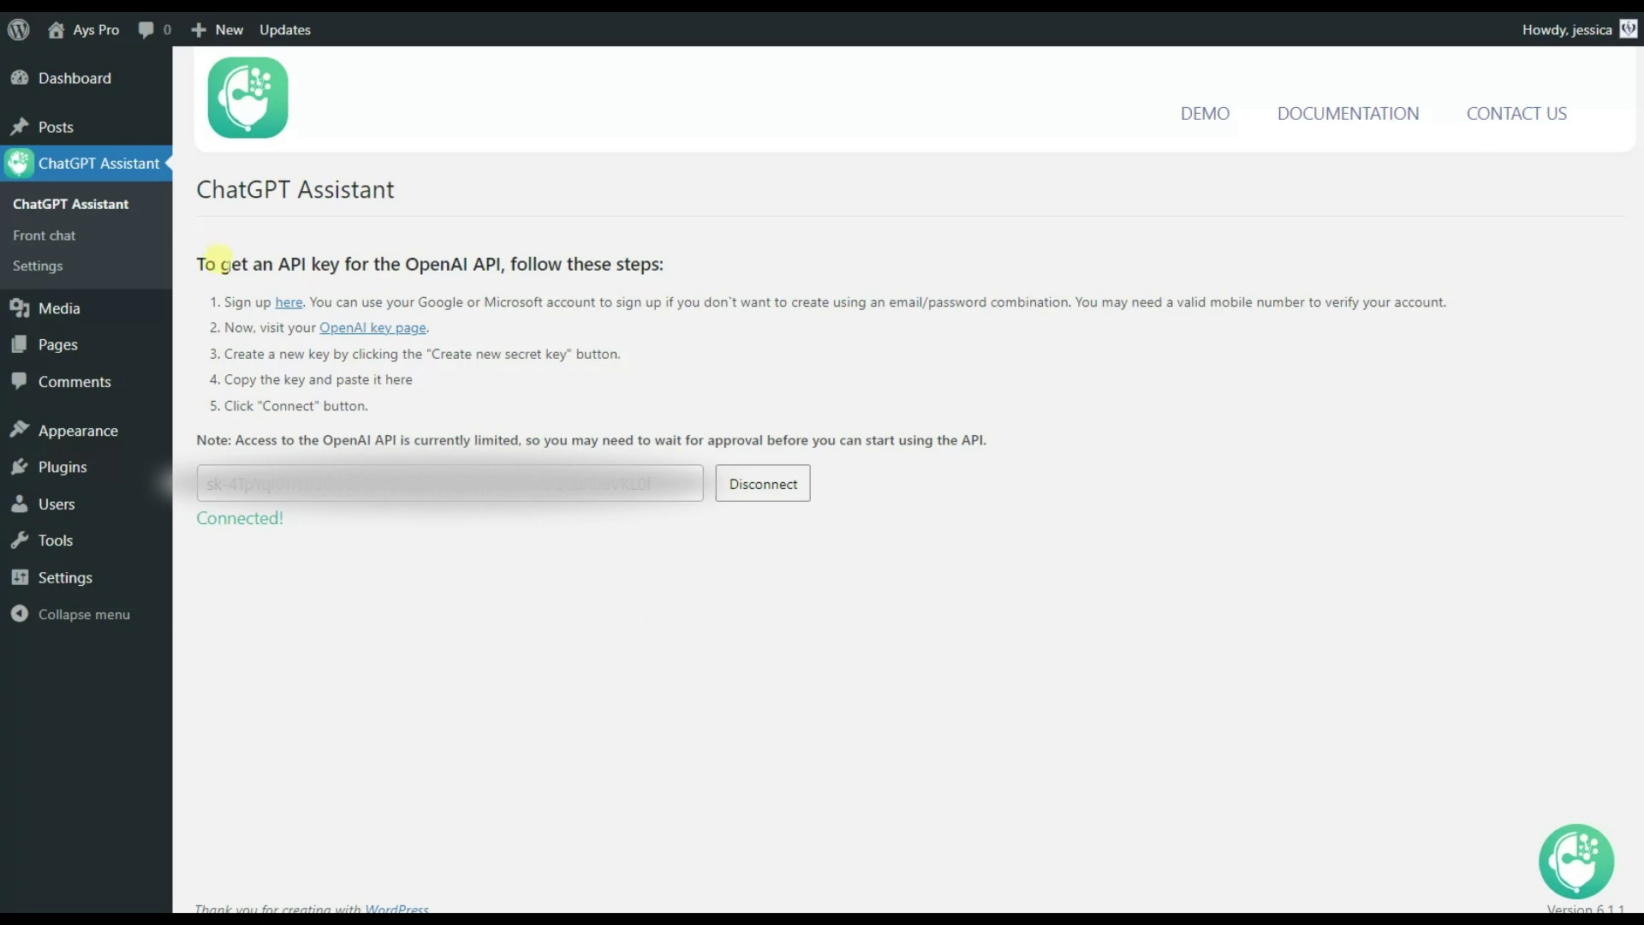
Go to the ChatGPT Assistant front chat settings page
left_click(96, 233)
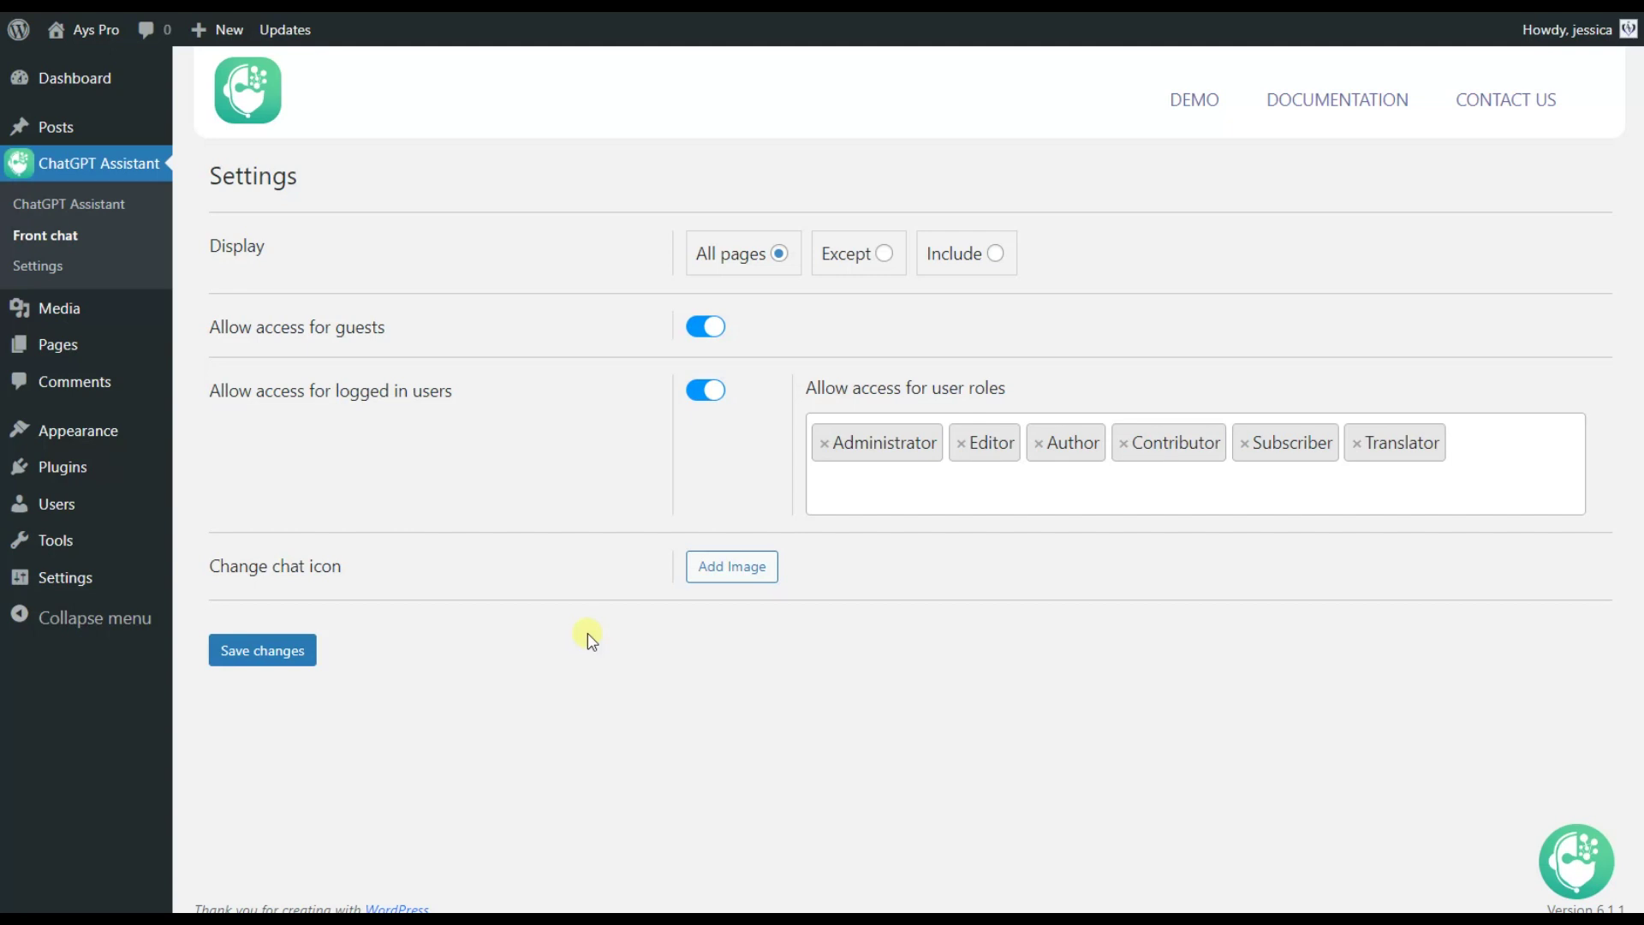
Review the Except post options, then set Display to Include with Show on Home page ticked
left_click(880, 272)
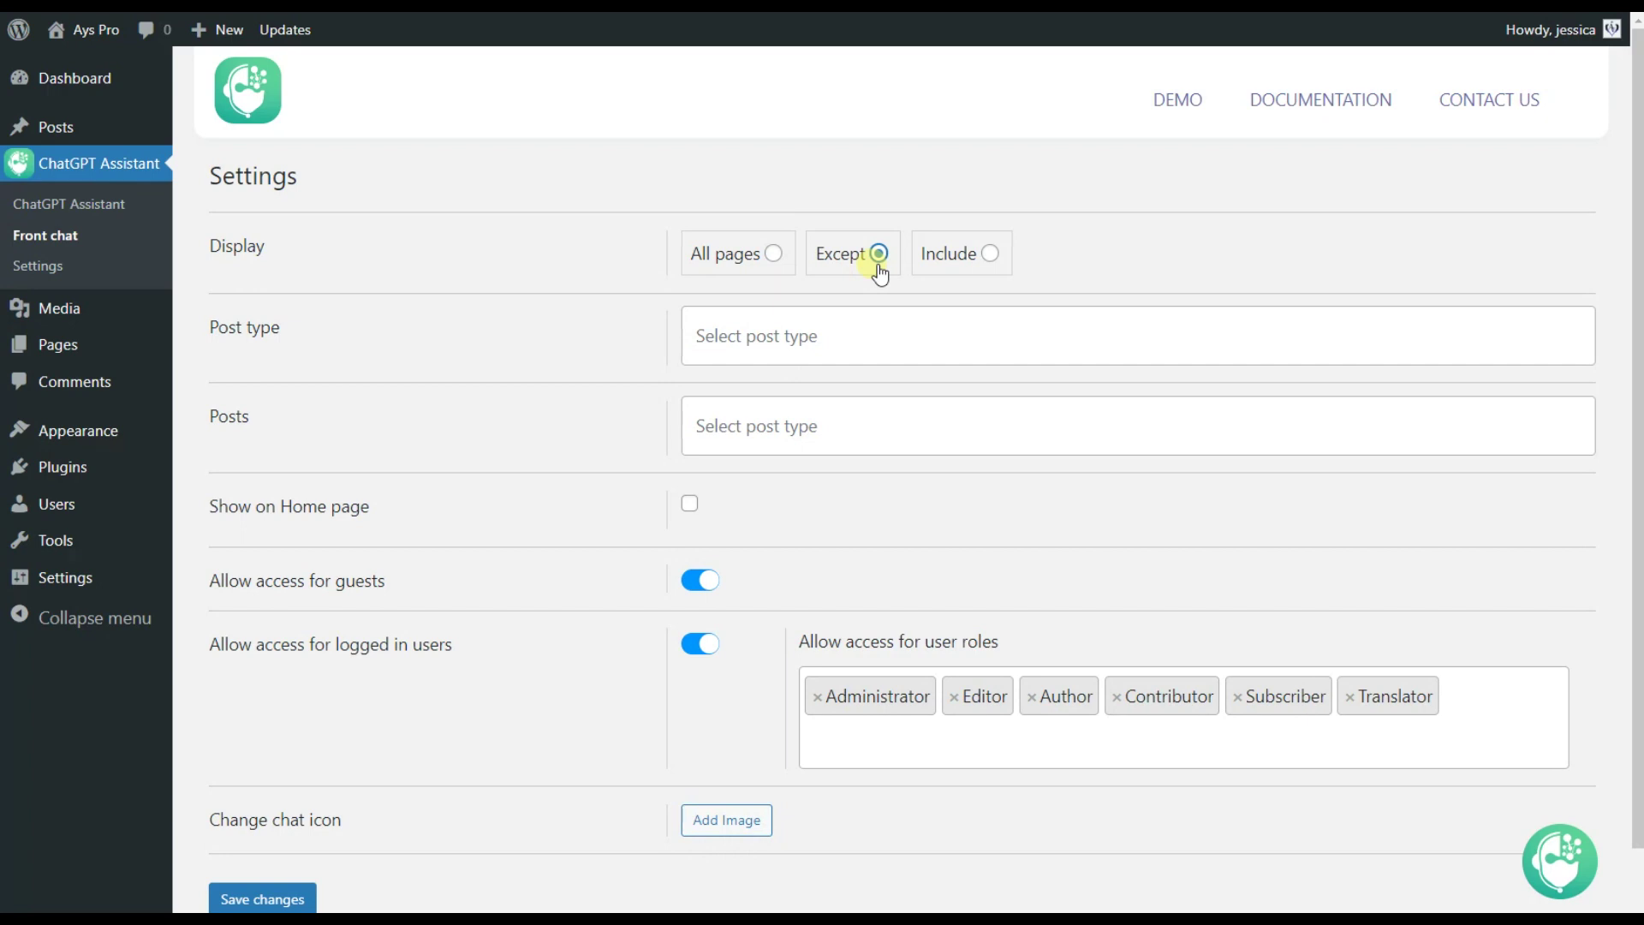
left_click(835, 326)
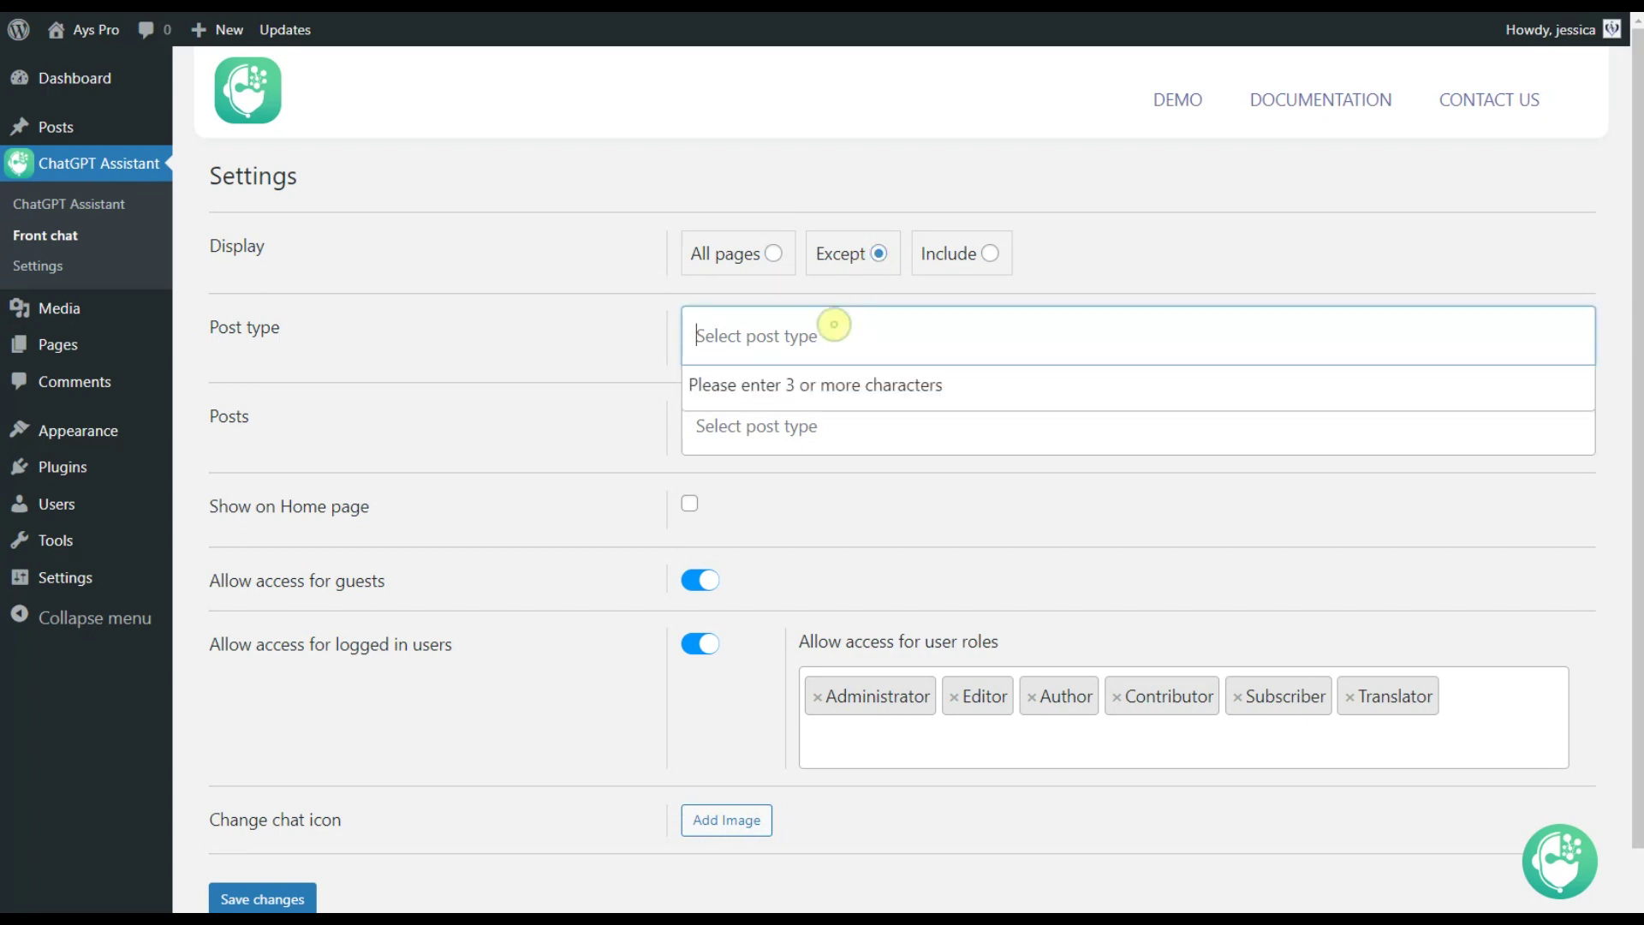
left_click(659, 364)
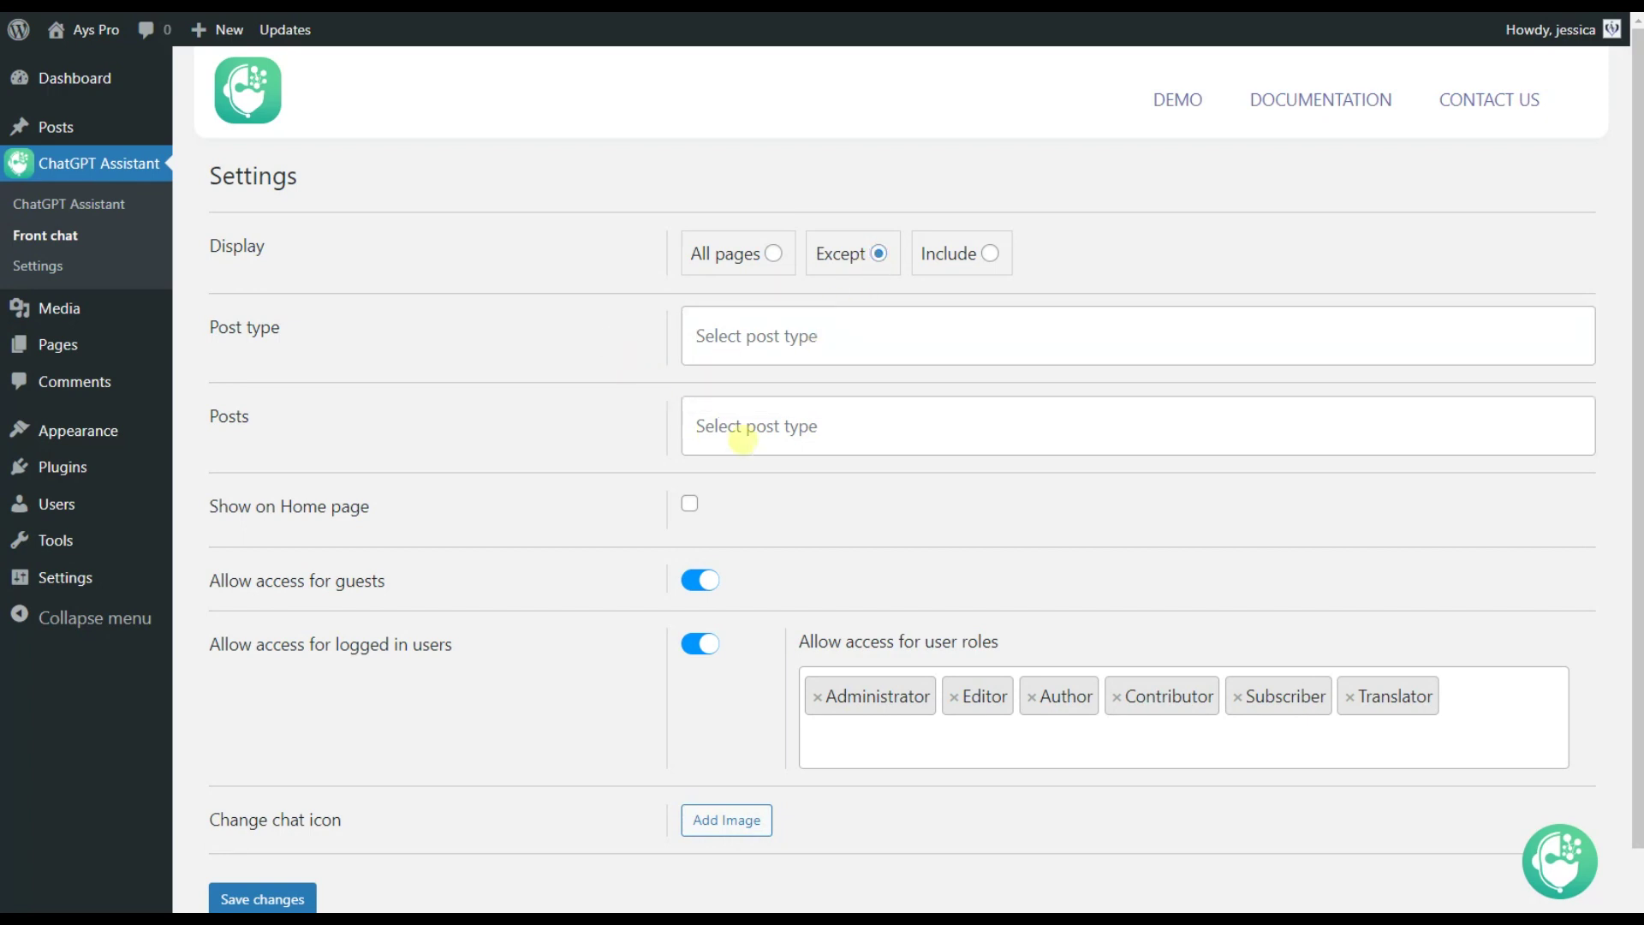
left_click(741, 436)
left_click(664, 437)
left_click(990, 253)
left_click(686, 506)
left_click(690, 579)
left_click(694, 581)
left_click(685, 586)
left_click(703, 586)
left_click(923, 735)
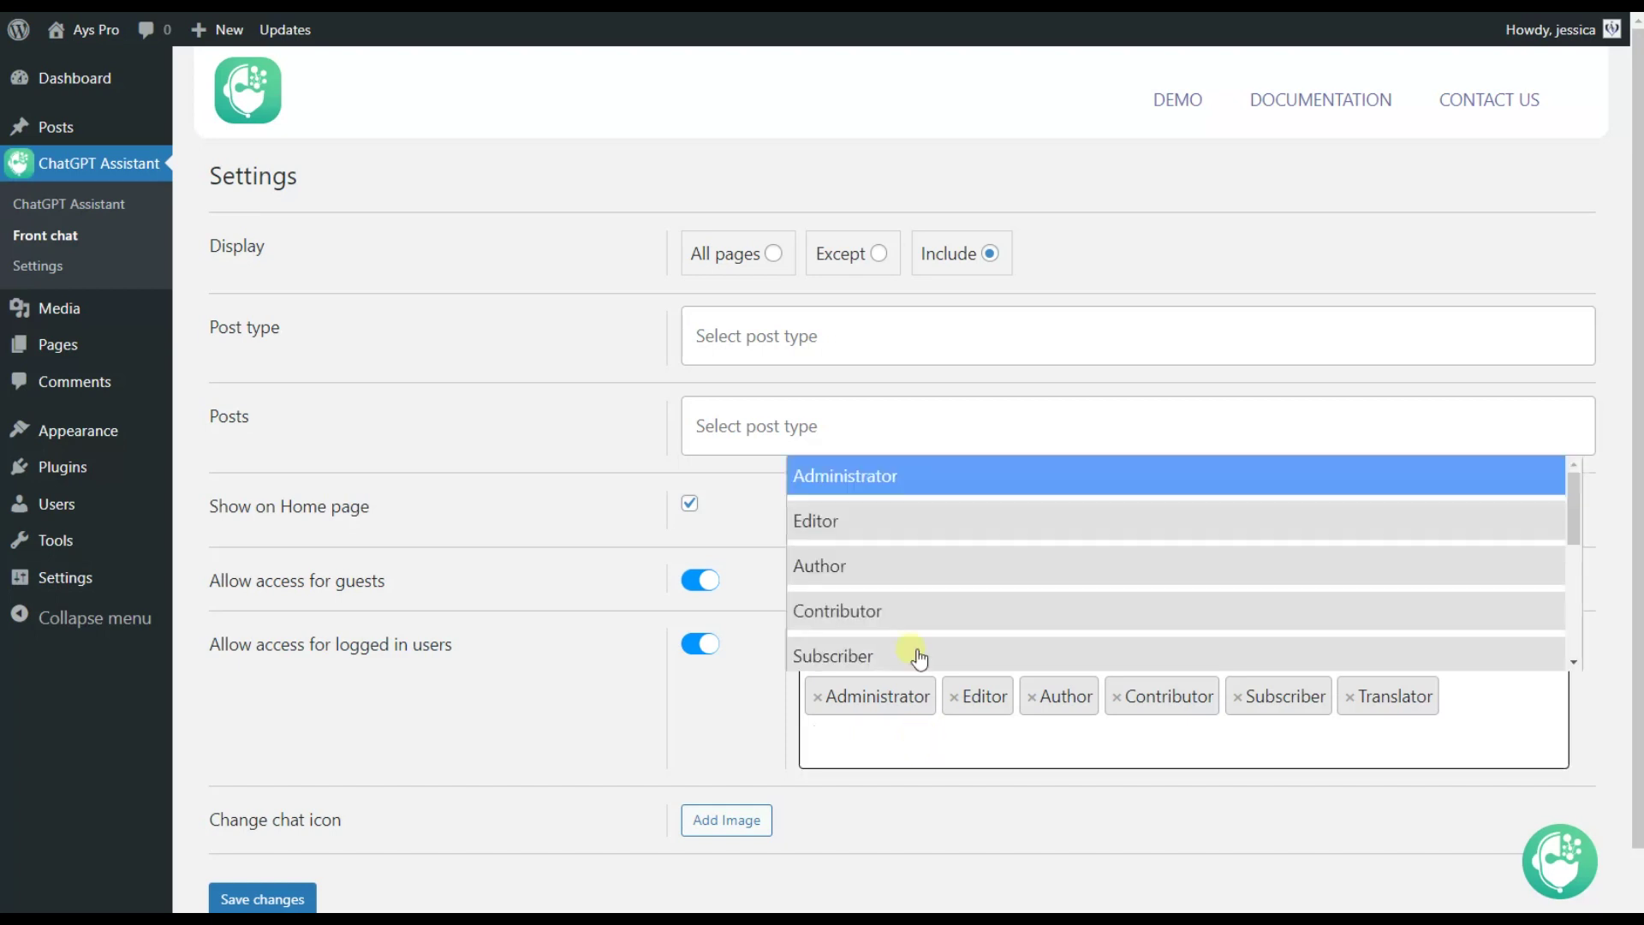
scroll(908, 617, "down", 3)
scroll(903, 599, "down", 2)
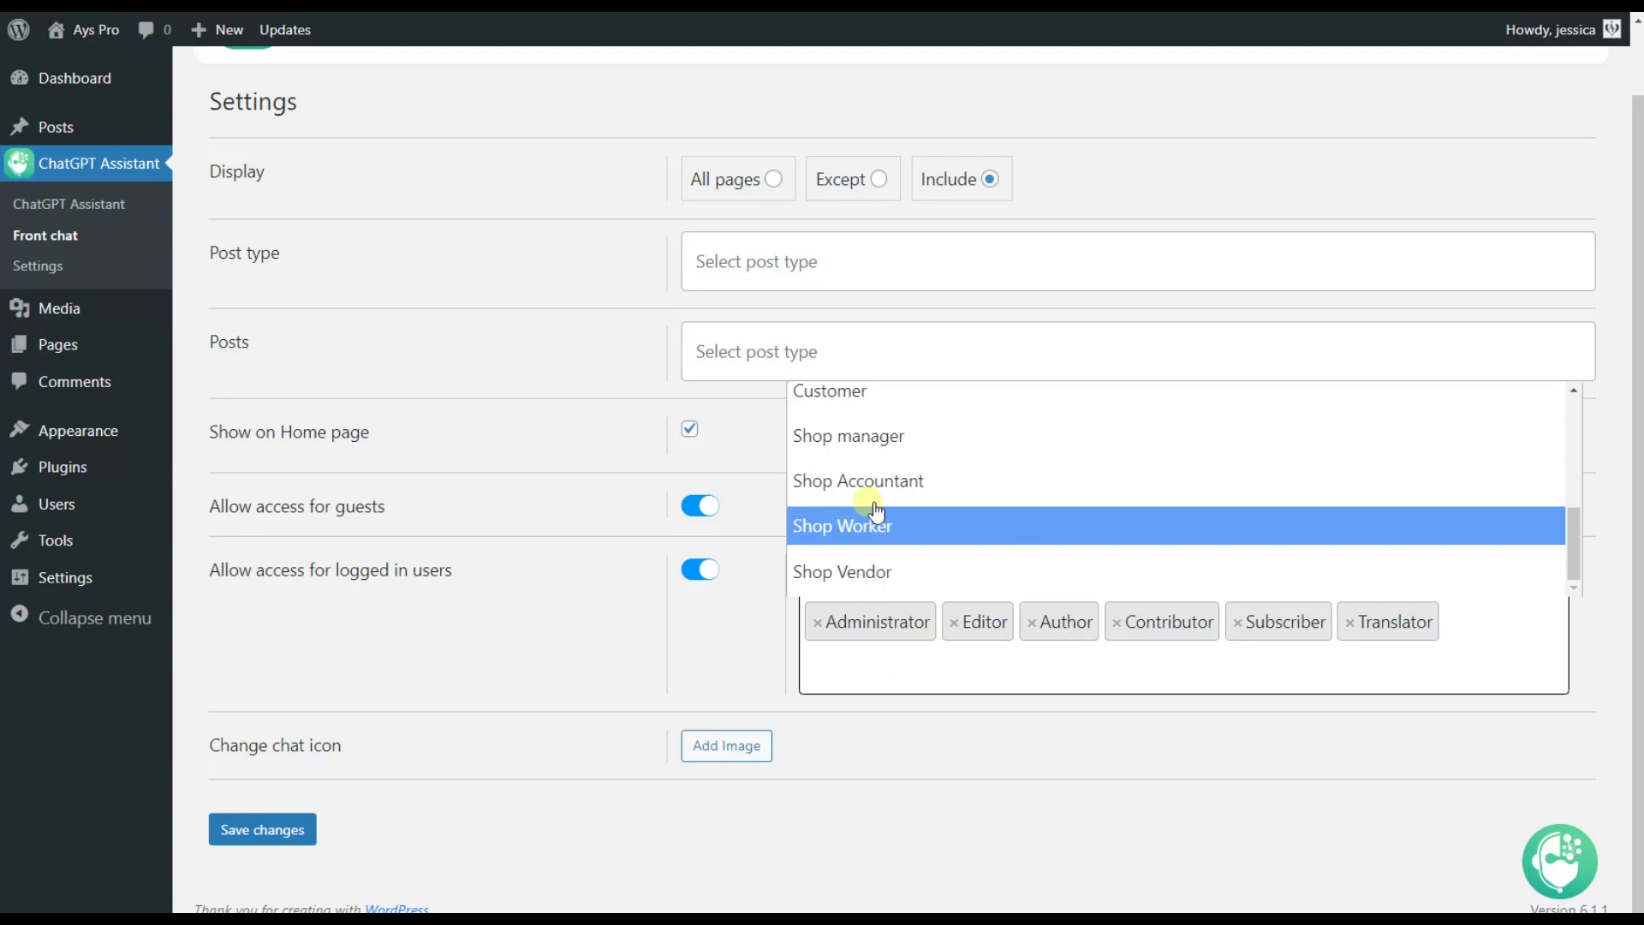
scroll(882, 548, "up", 6)
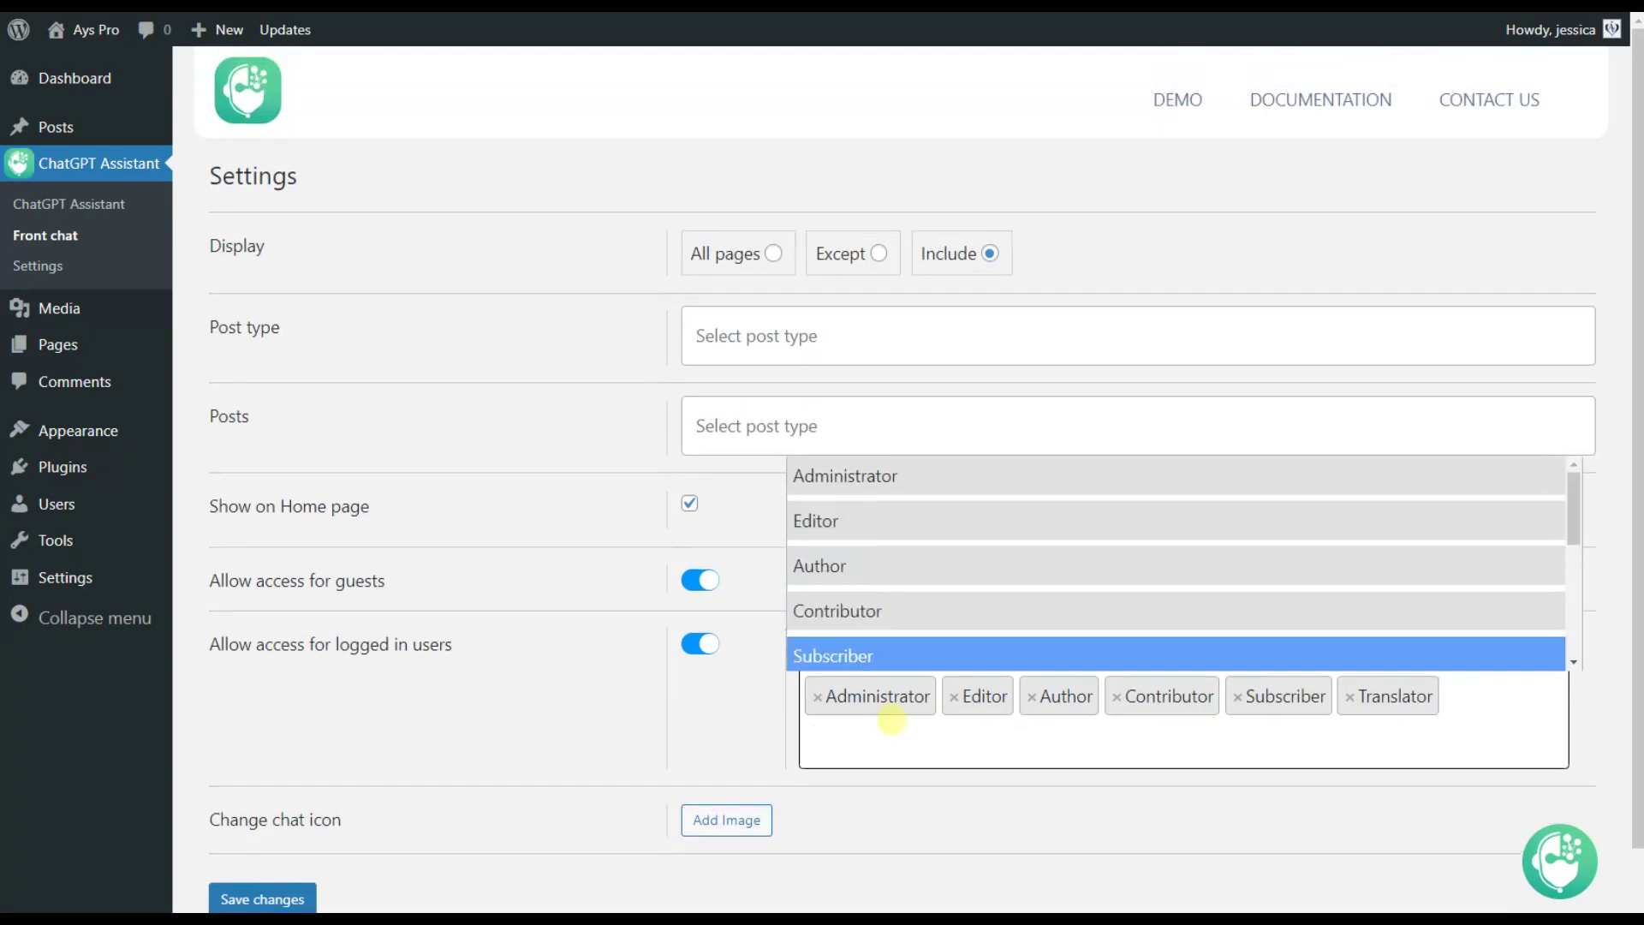
left_click(880, 734)
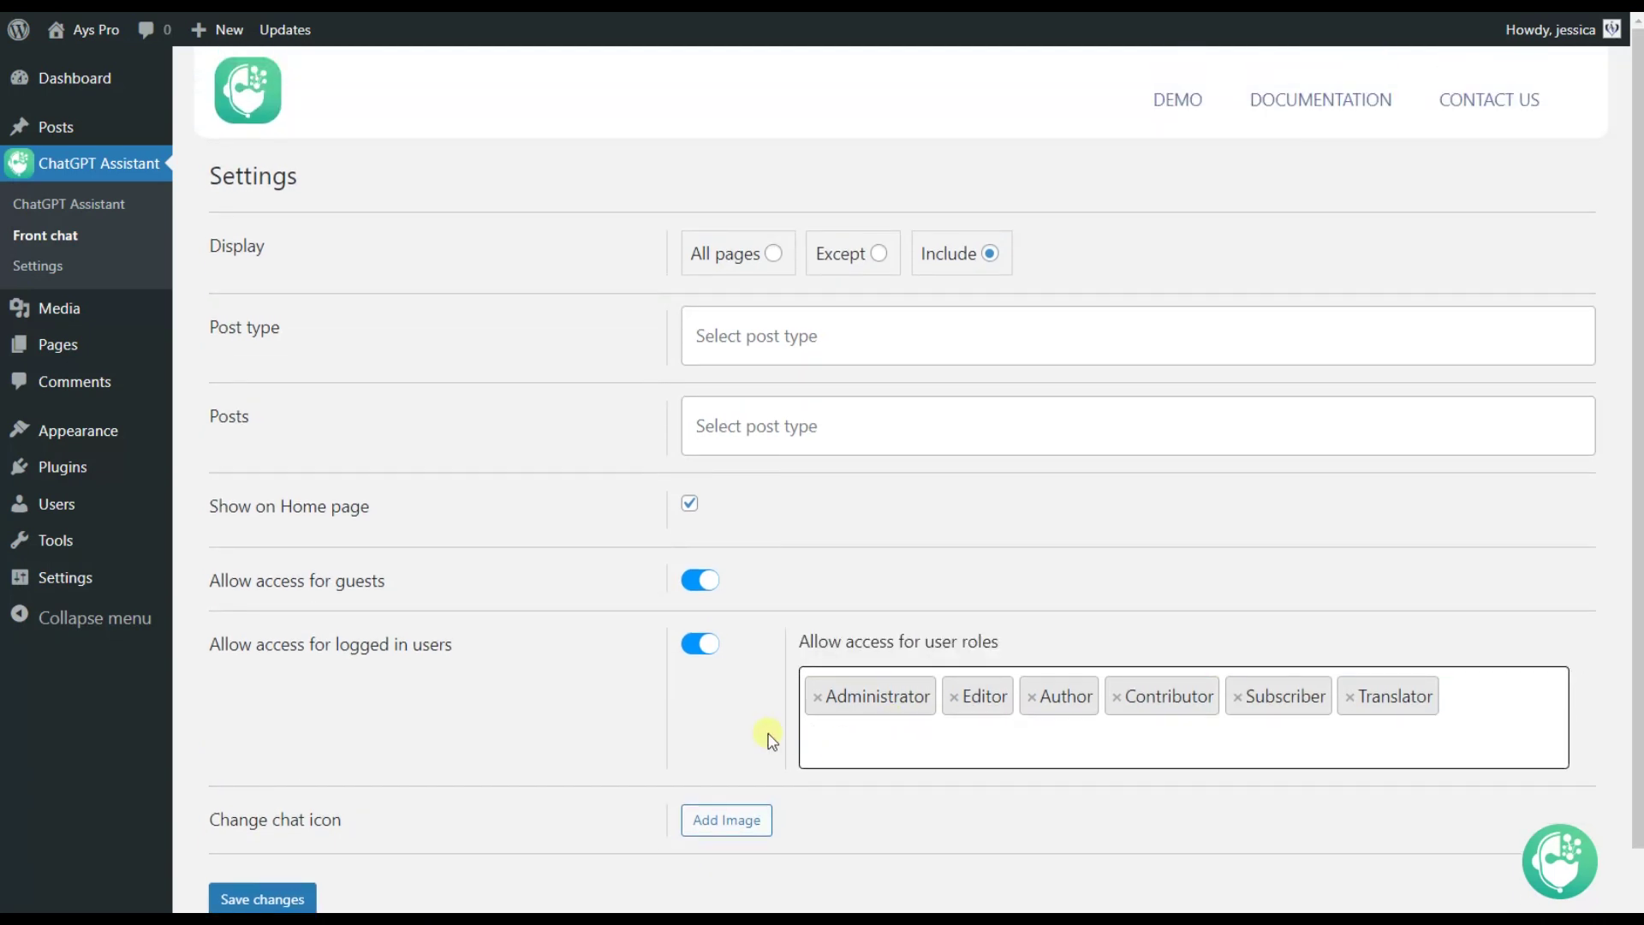
scroll(768, 738, "down", 1)
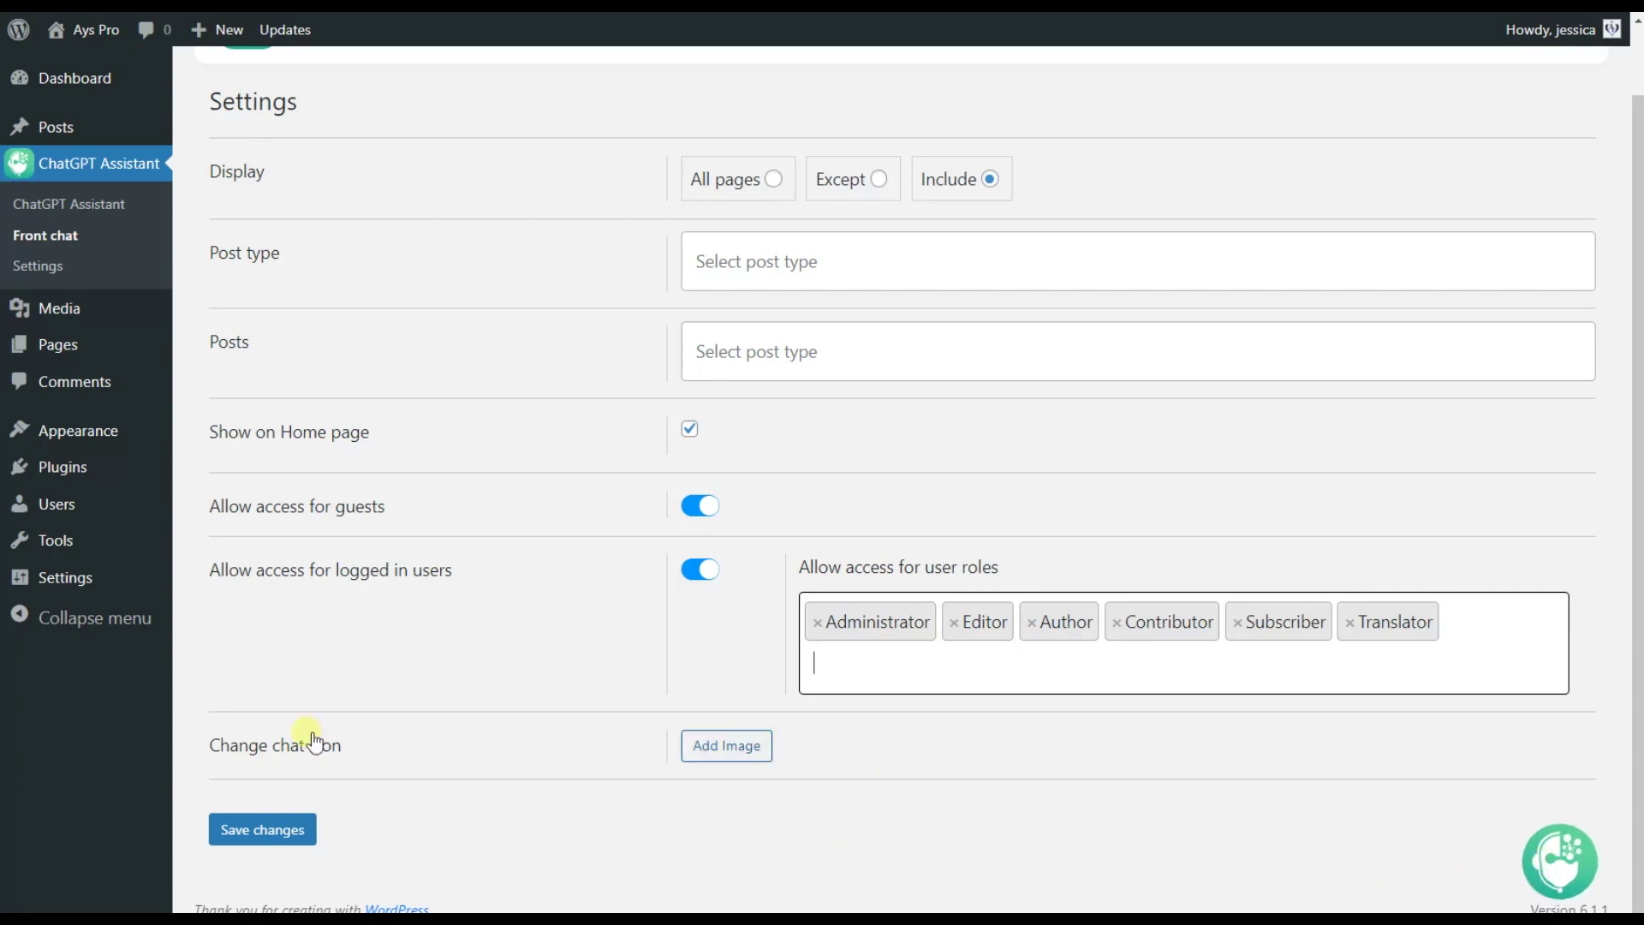
left_click(729, 758)
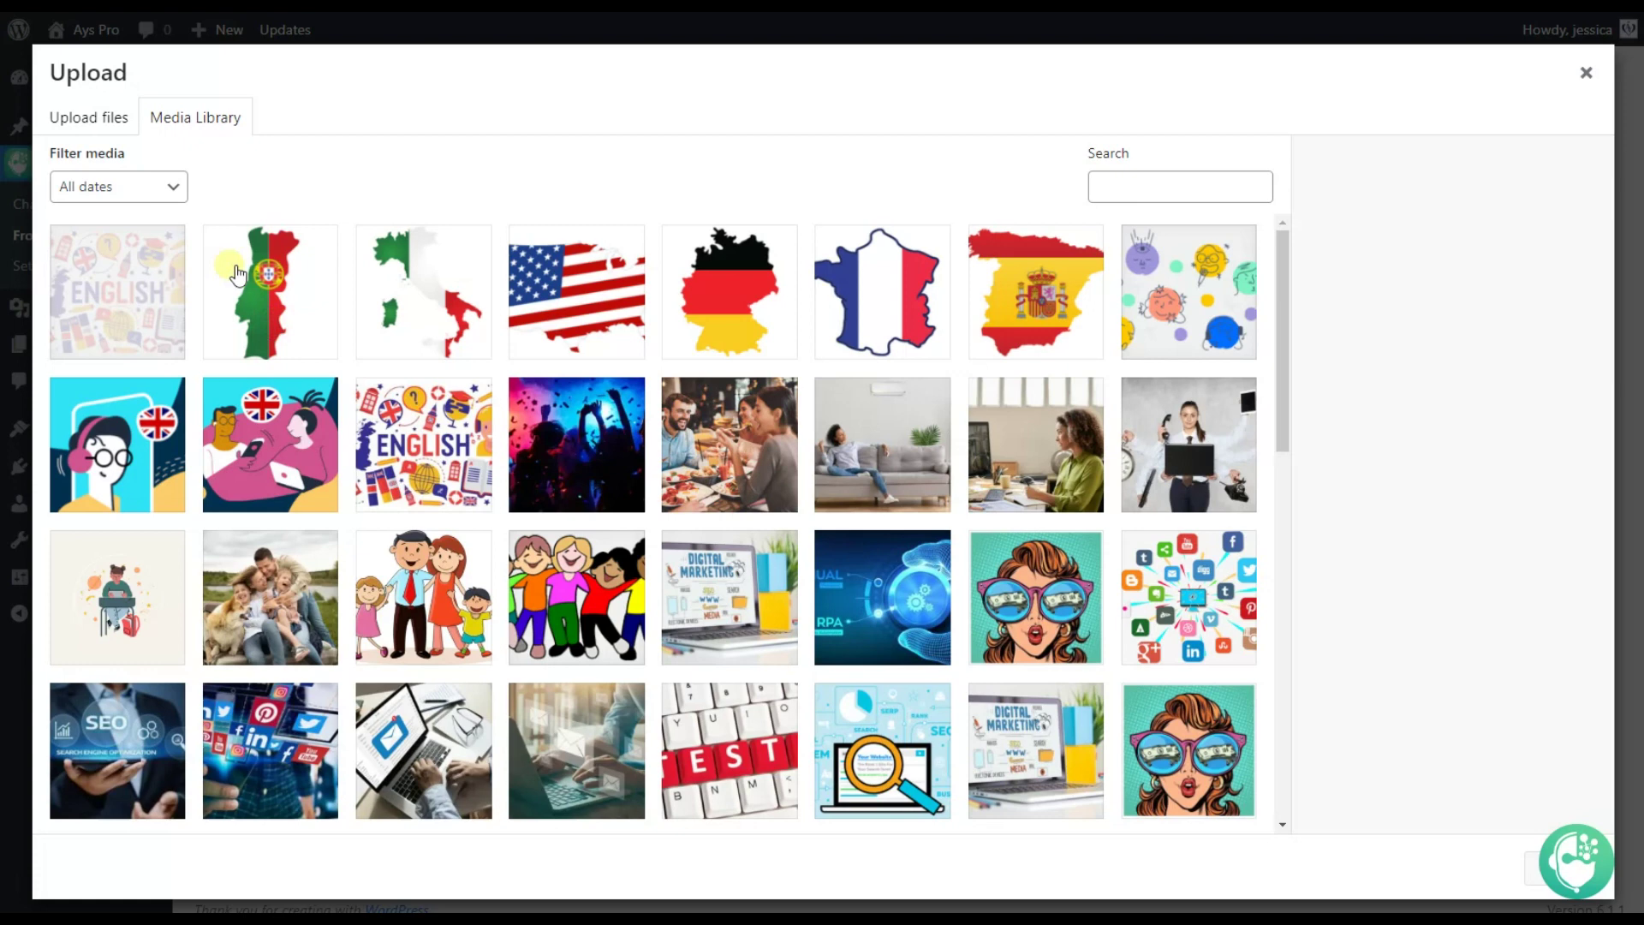
Close the media window without a new chat icon and save the front chat settings
left_click(111, 118)
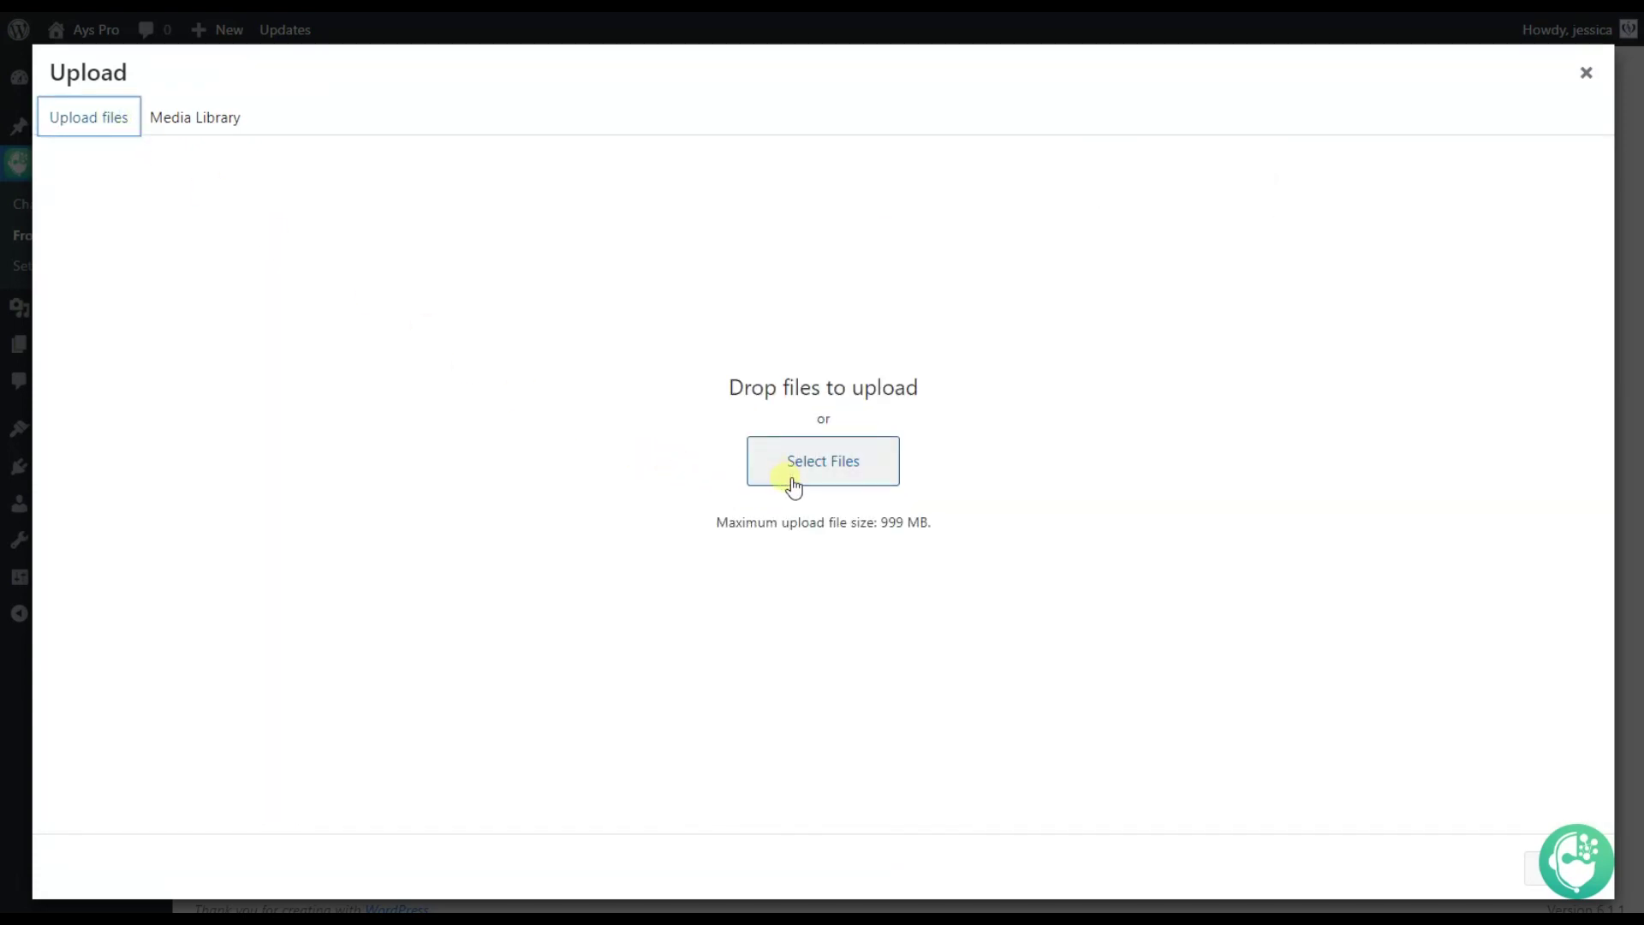
left_click(753, 904)
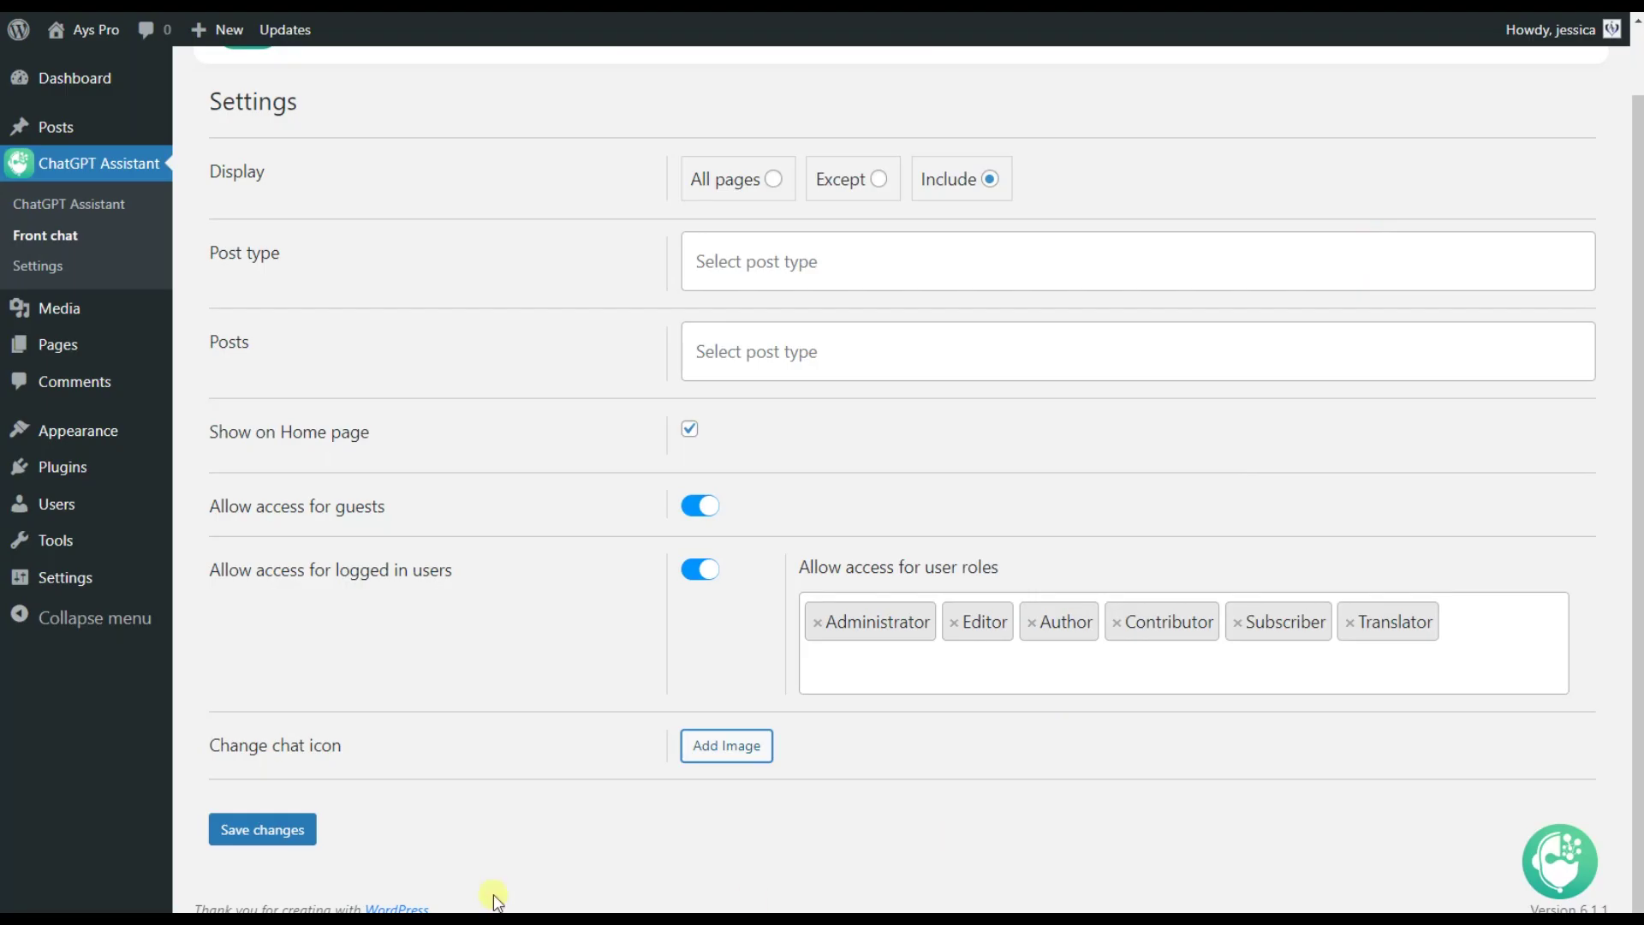
left_click(957, 763)
left_click(292, 829)
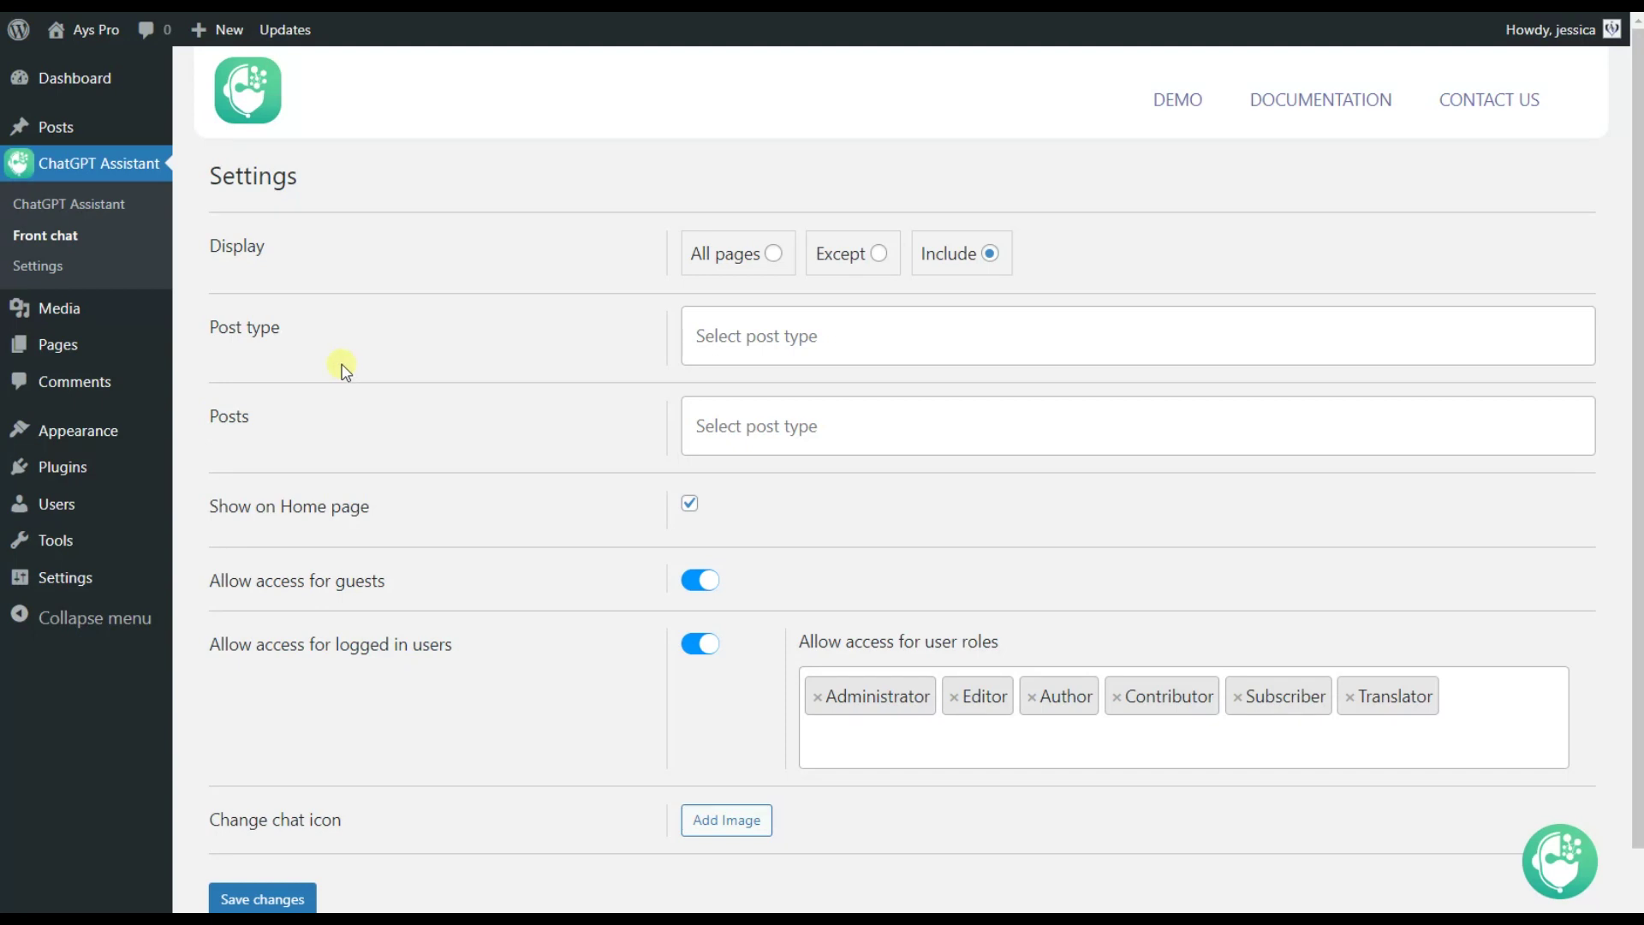
Browse the ChatGPT Assistant General settings, then move to the Styles section
left_click(110, 267)
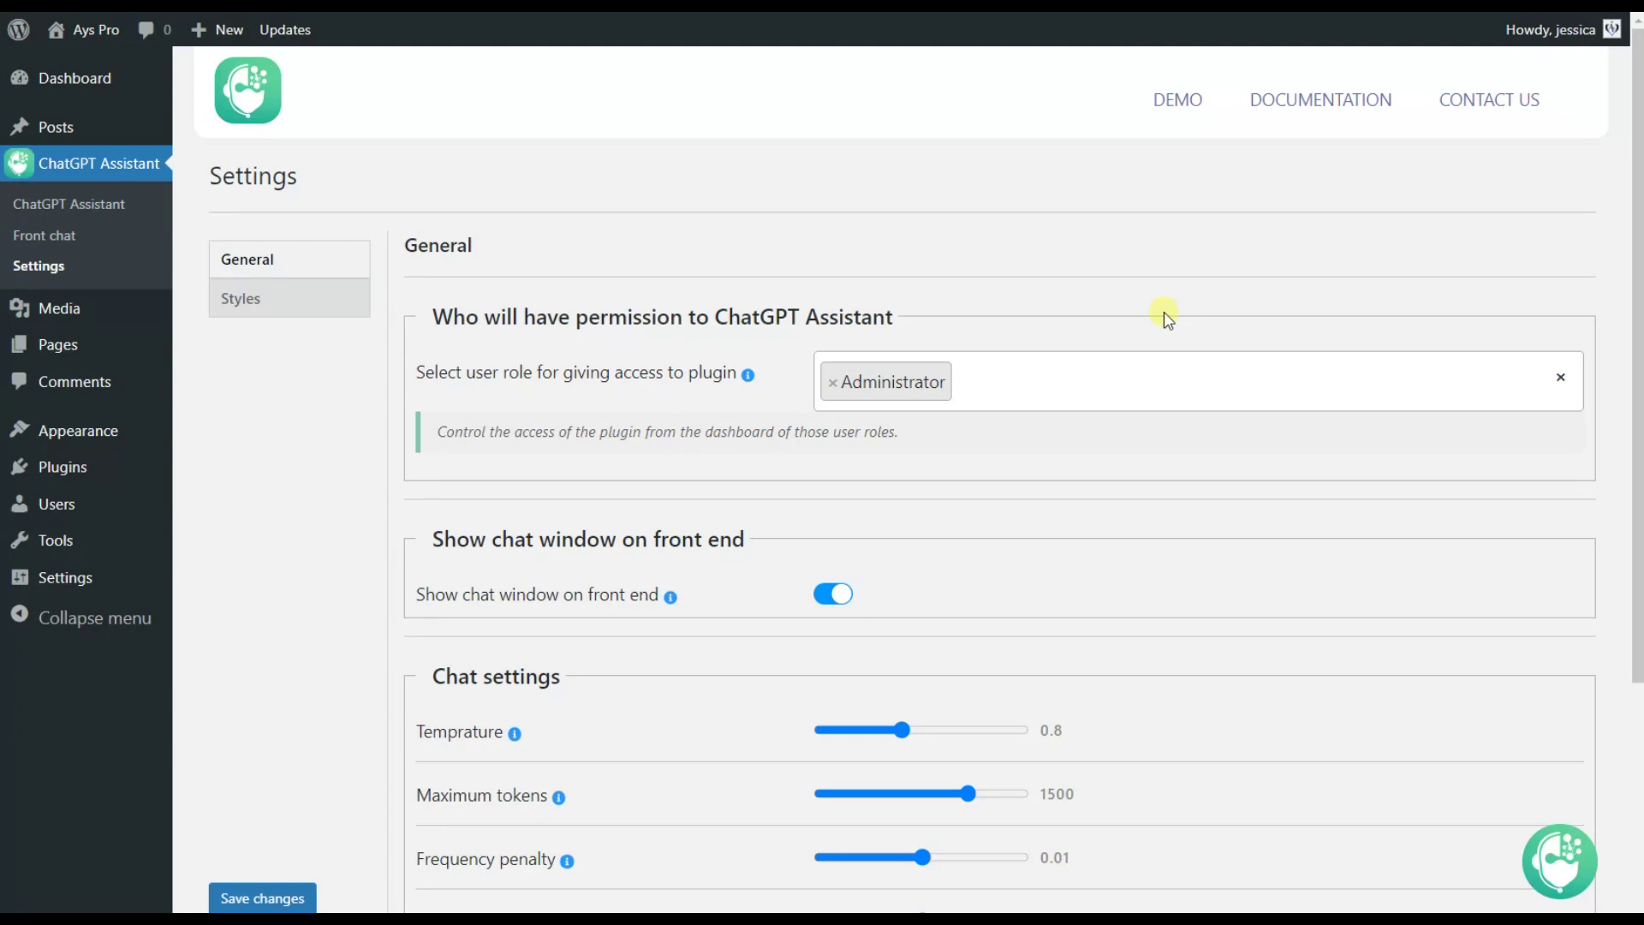
scroll(517, 377, "down", 1)
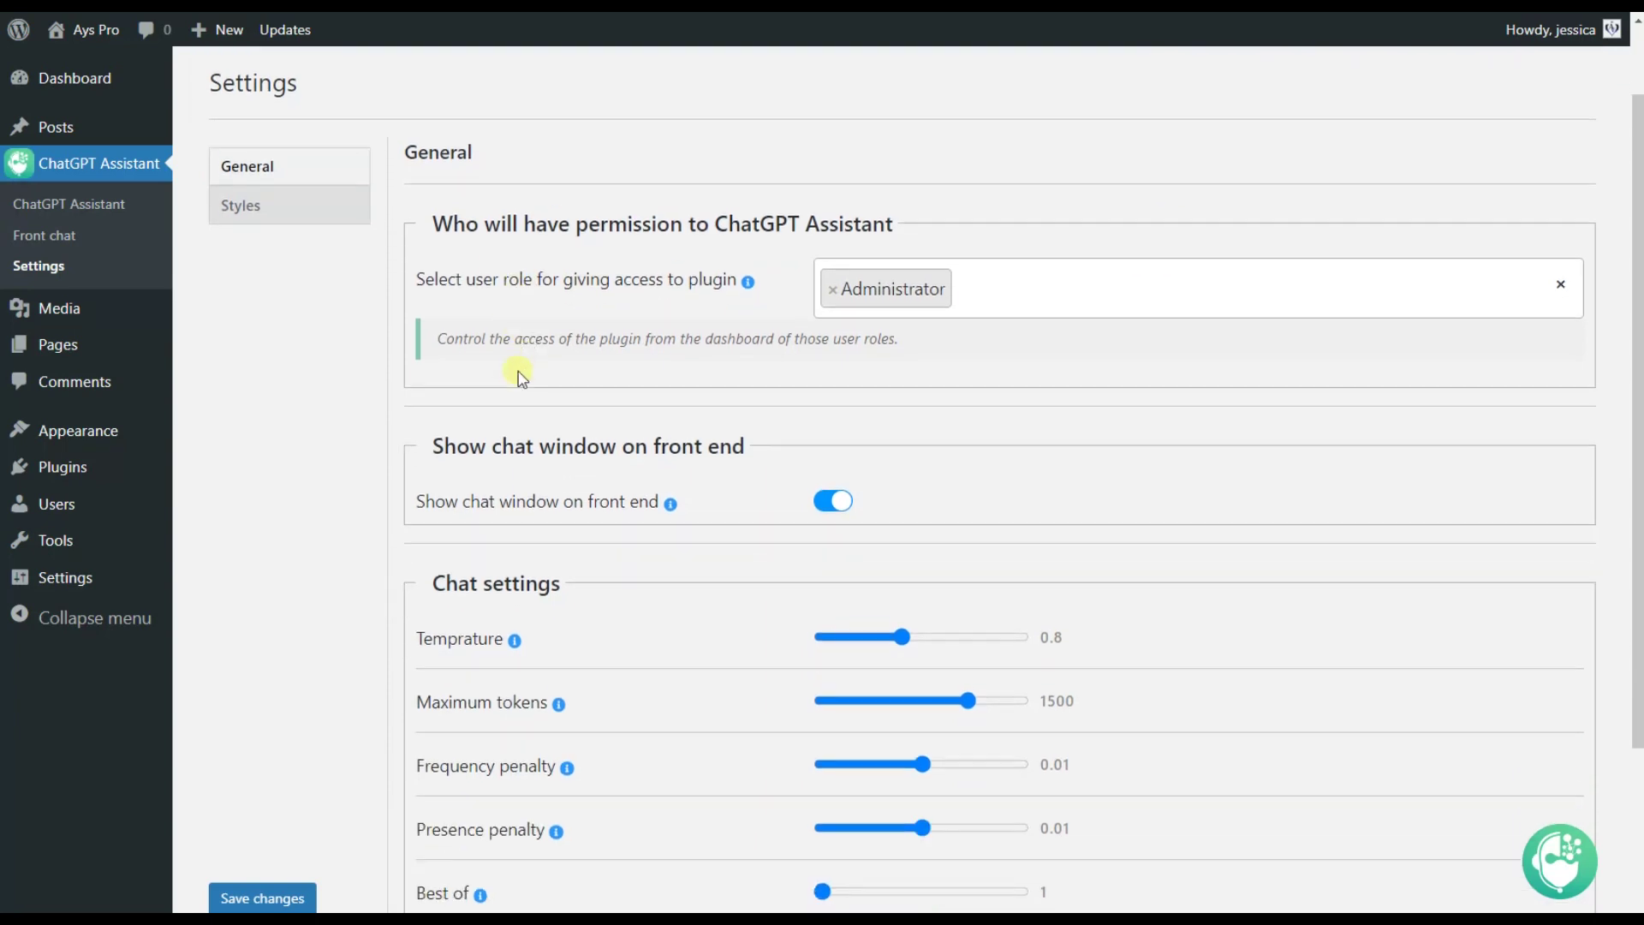
scroll(506, 398, "down", 2)
scroll(587, 480, "up", 2)
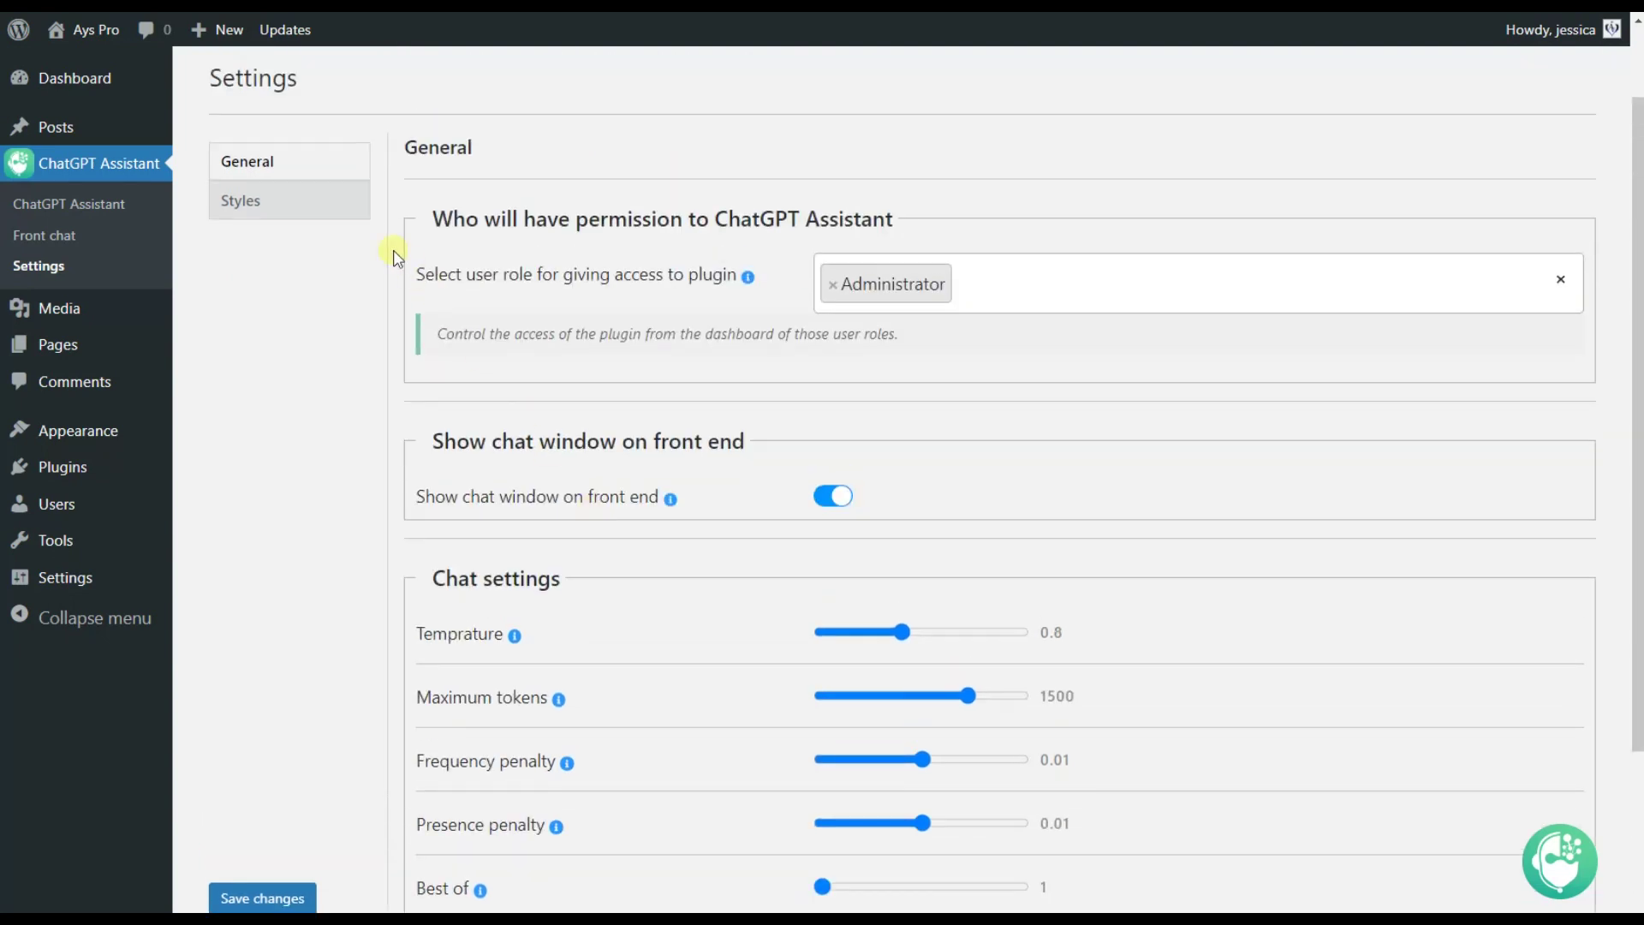
left_click(287, 202)
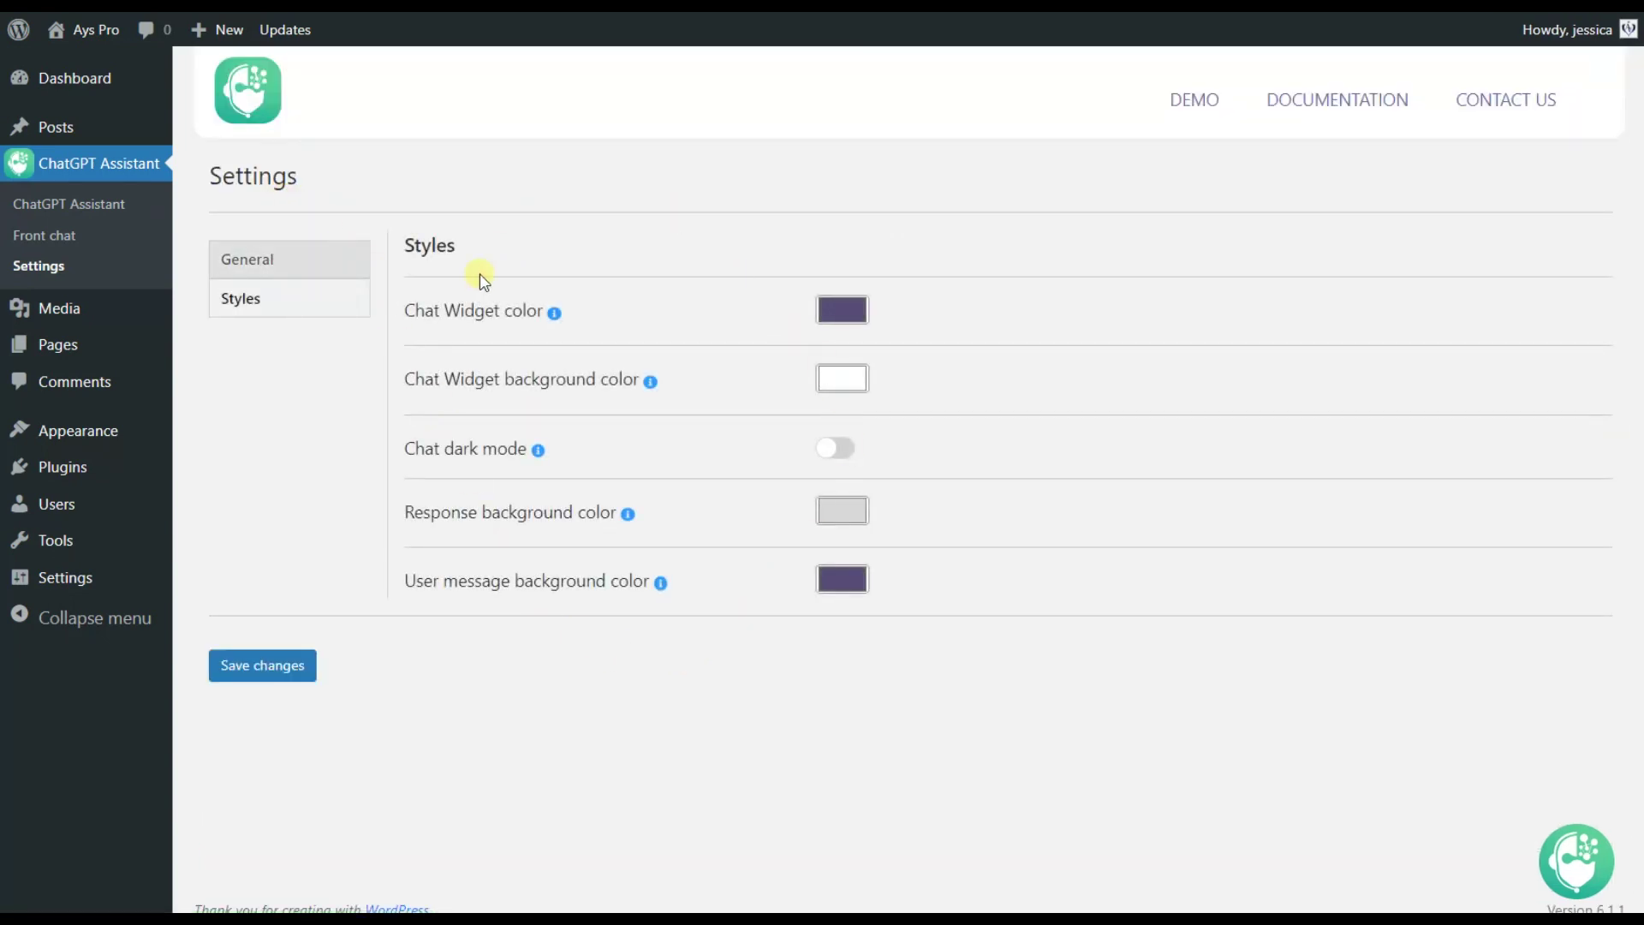